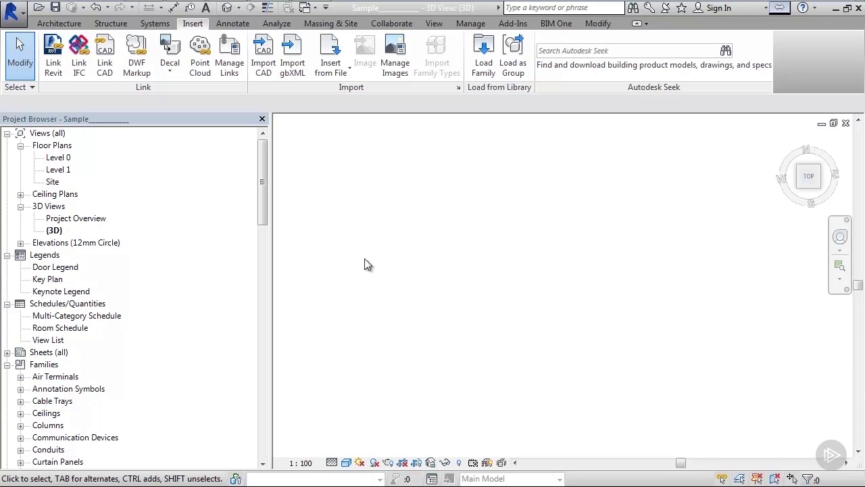
- Create a new project based on the Architectural Template
click(11, 14)
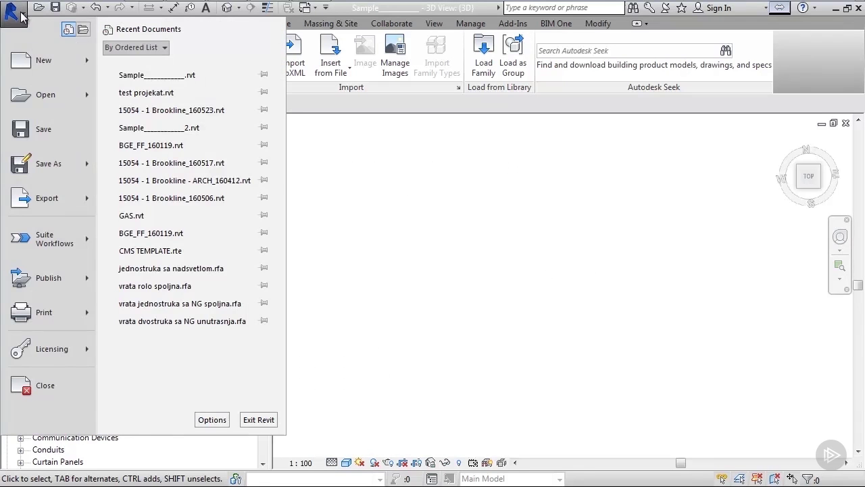
mouse_move(38, 66)
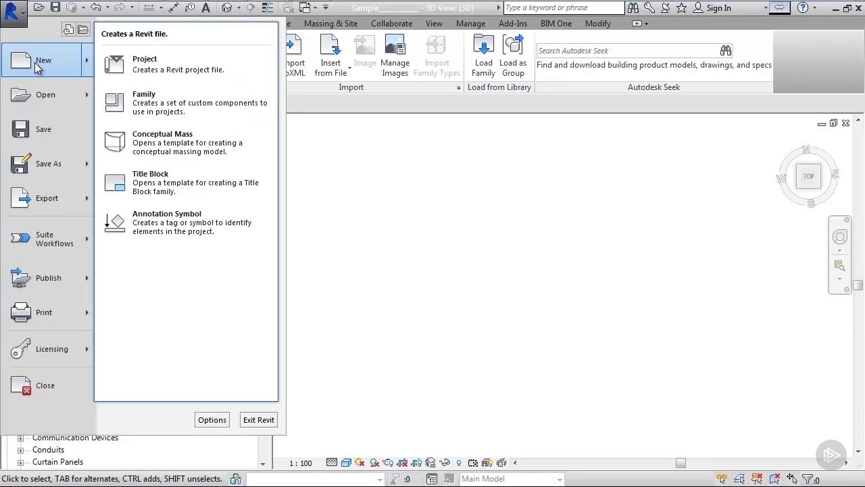
click(144, 65)
click(378, 222)
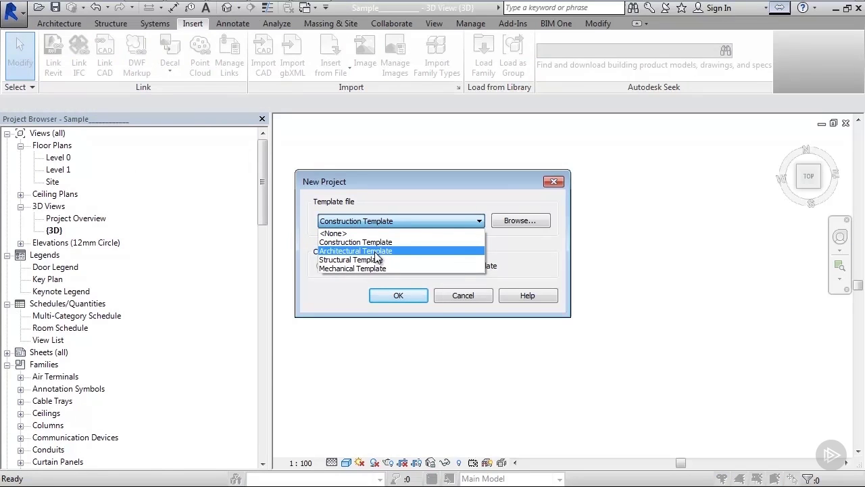
click(378, 253)
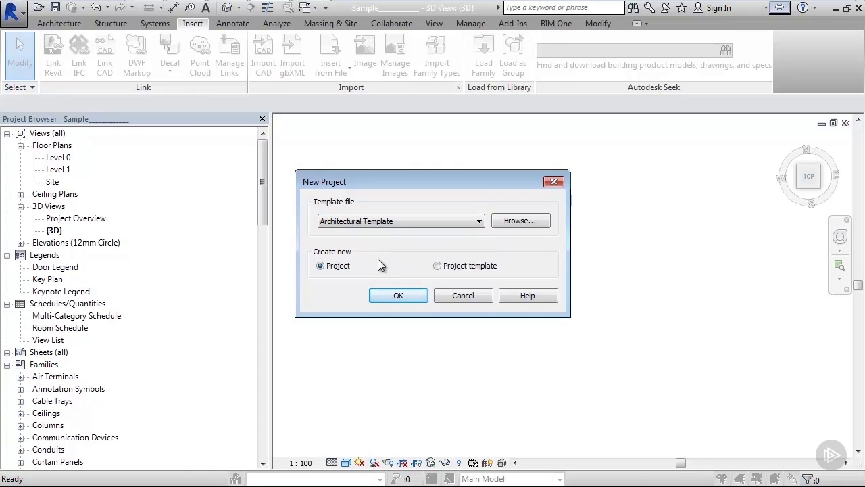
click(399, 298)
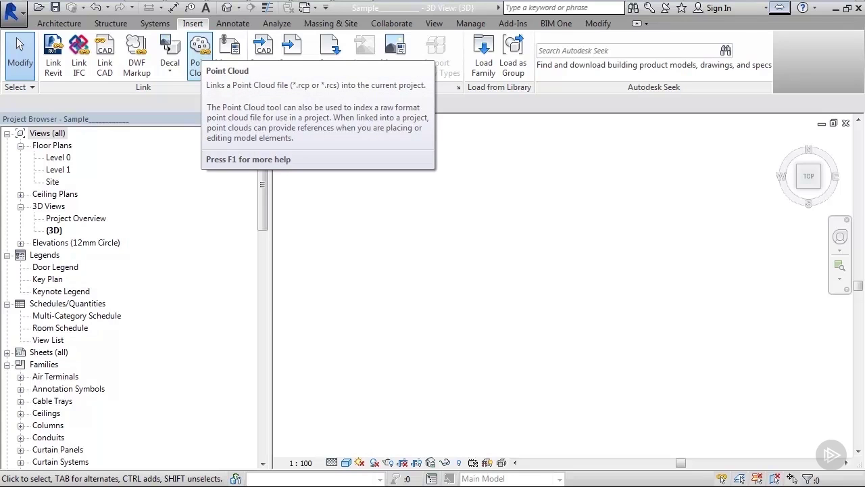
- Link the point cloud project sample.rcp from the Module3 folder with Auto - Origin to Origin positioning
click(203, 51)
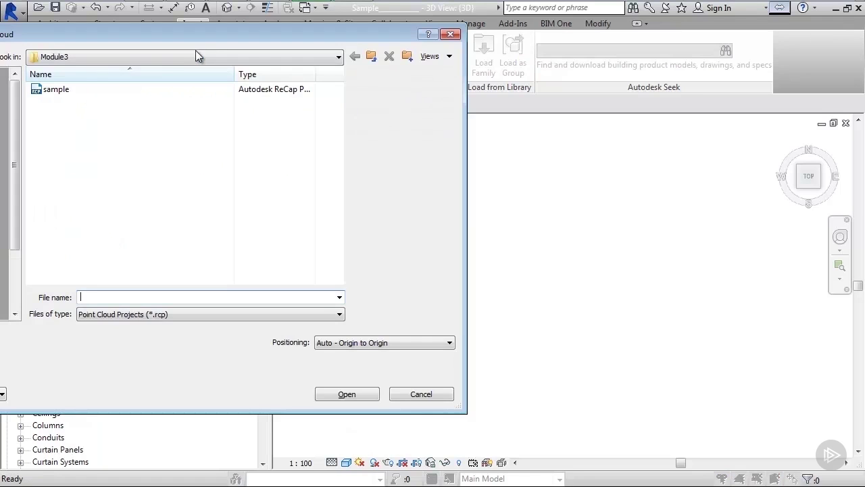
click(54, 94)
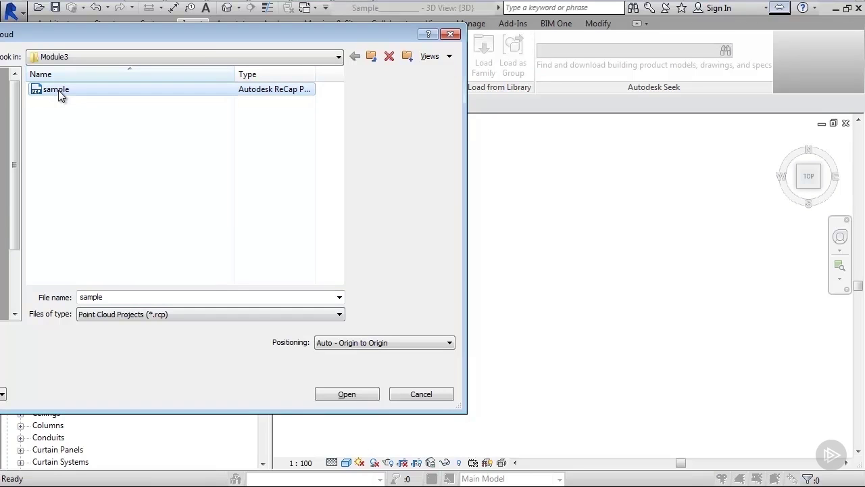
click(402, 344)
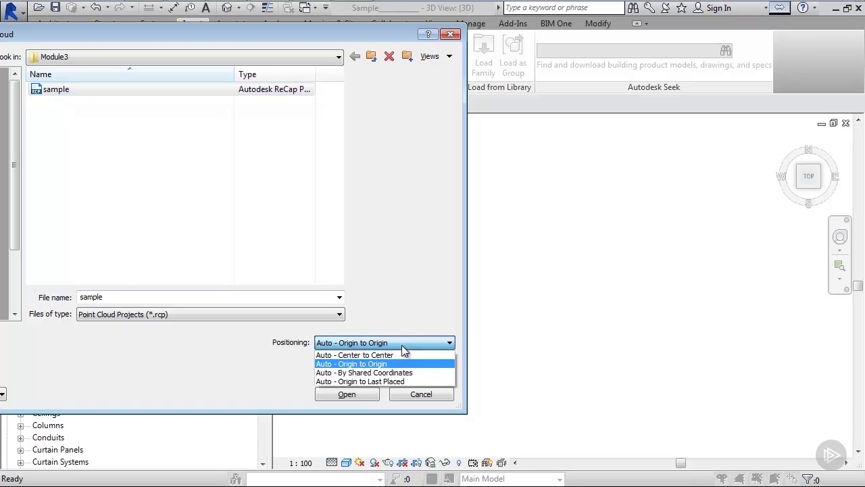
click(395, 363)
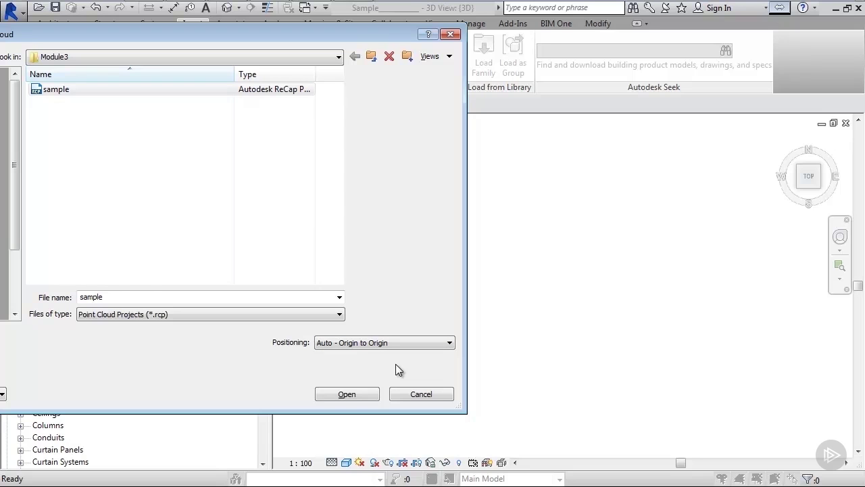
click(373, 395)
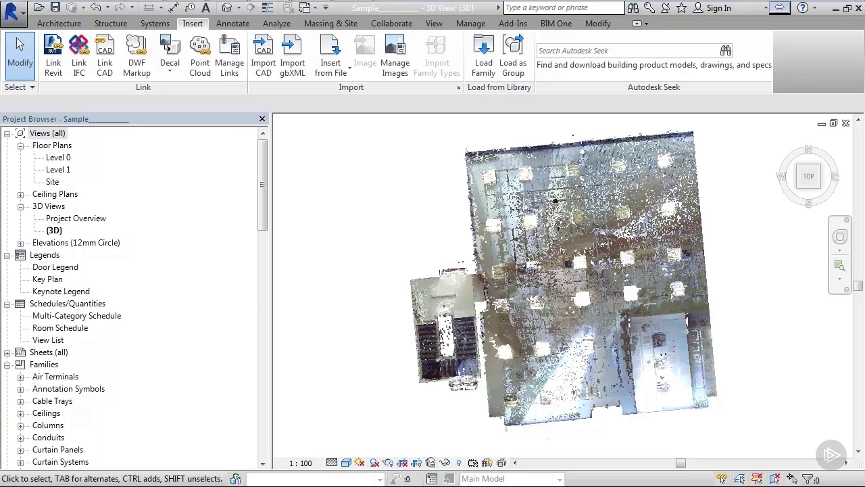
- Delete the linked point cloud from the 3D view
click(692, 136)
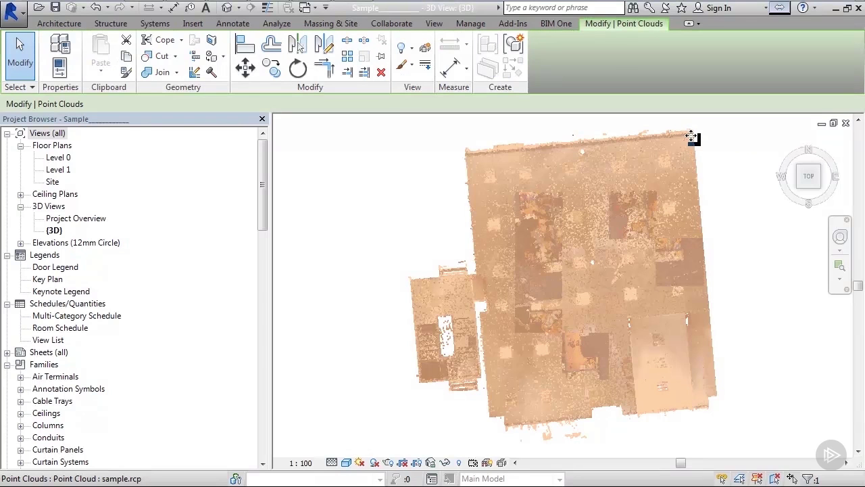
key(Delete)
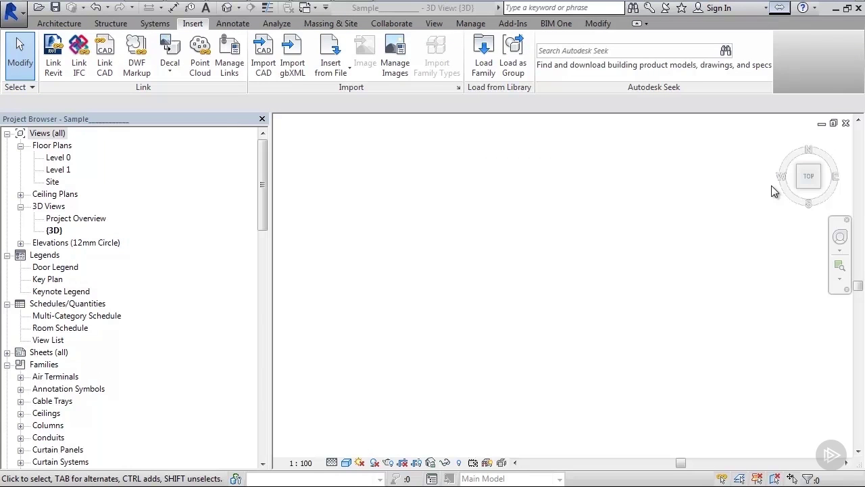
- Reveal the hidden elements in the 3D view and select the project base point
middle_drag(701, 253, 567, 273)
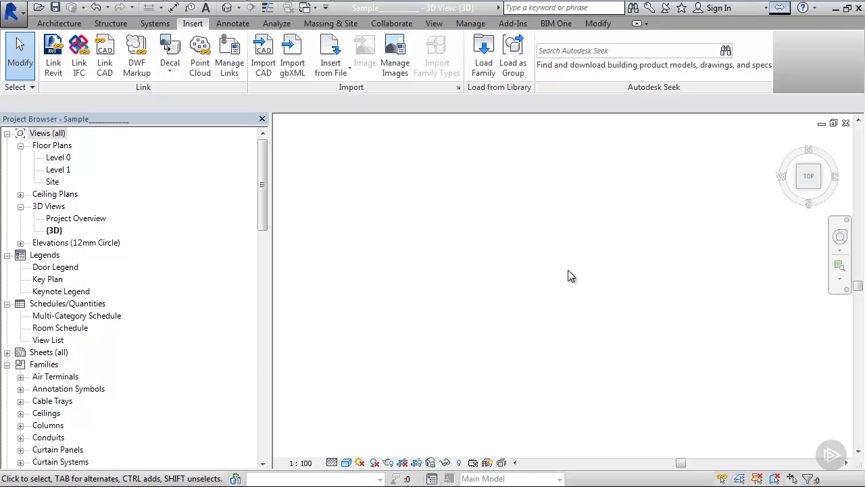
click(459, 463)
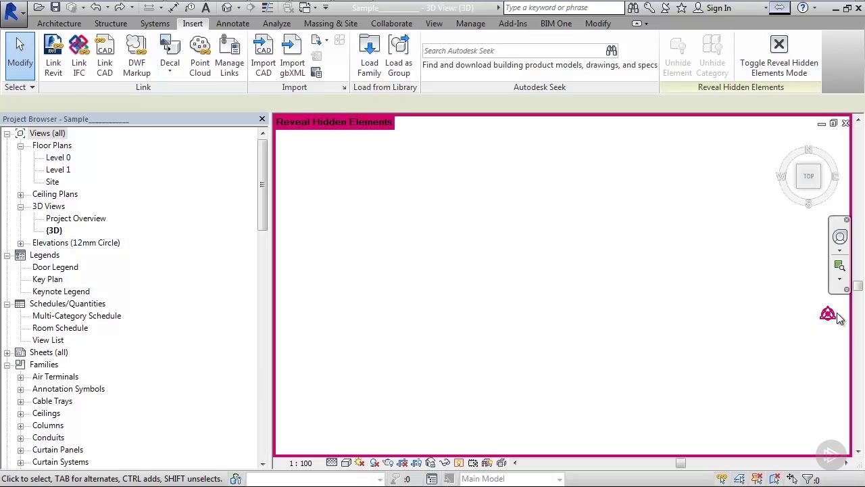
click(828, 314)
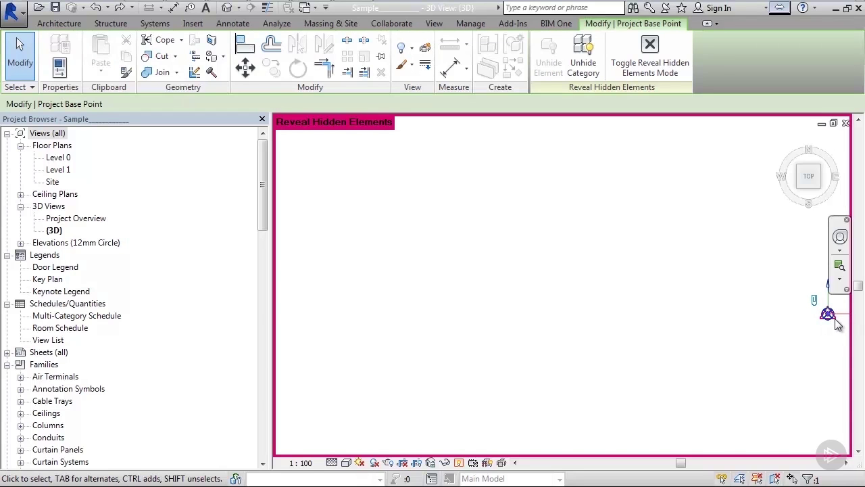
click(837, 324)
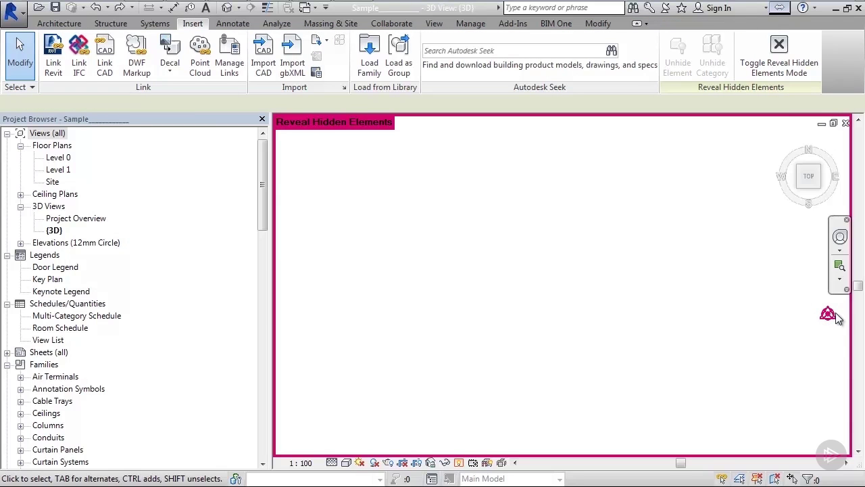
click(836, 319)
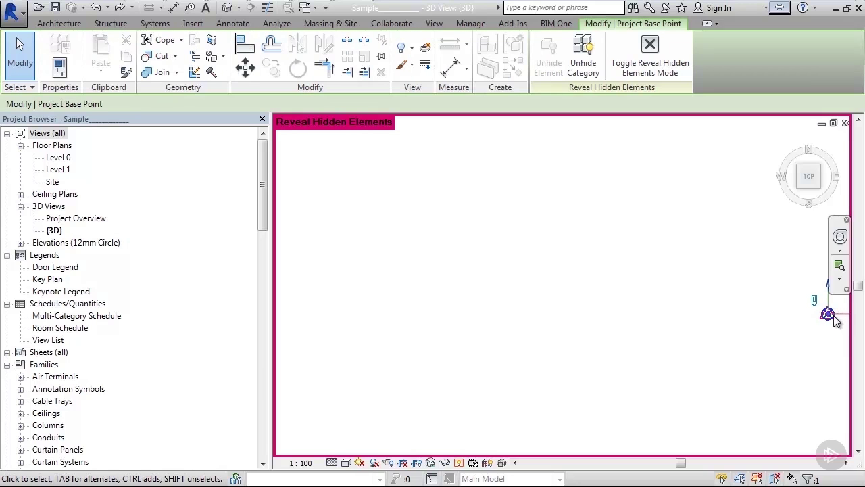
- Move the project base point away from the survey point in stages, to about N/S 4787.5 and E/W -22816.3
click(246, 66)
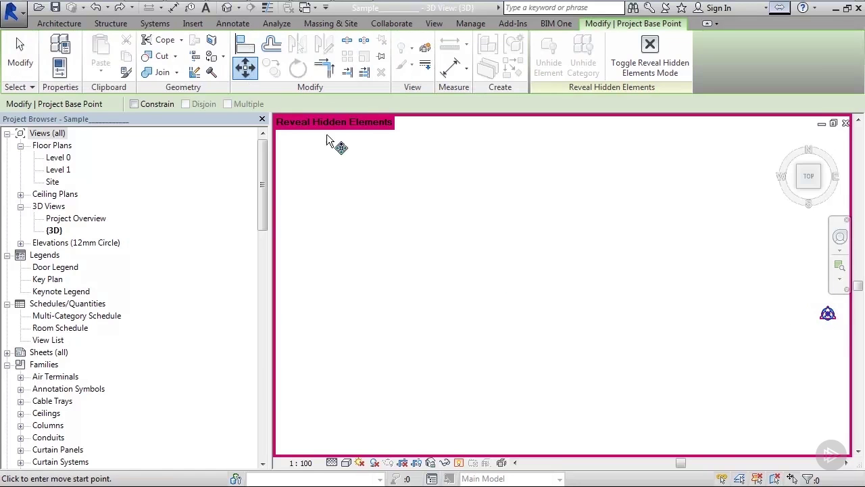
click(828, 314)
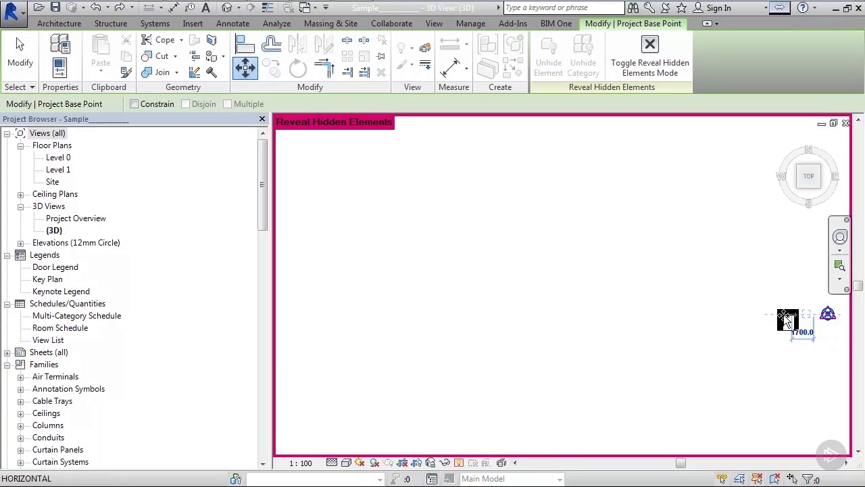
click(744, 315)
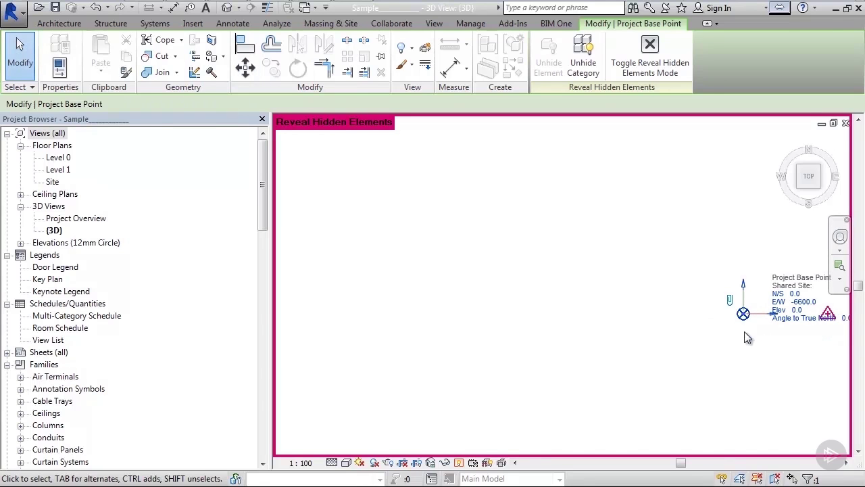
click(245, 66)
click(743, 314)
click(681, 313)
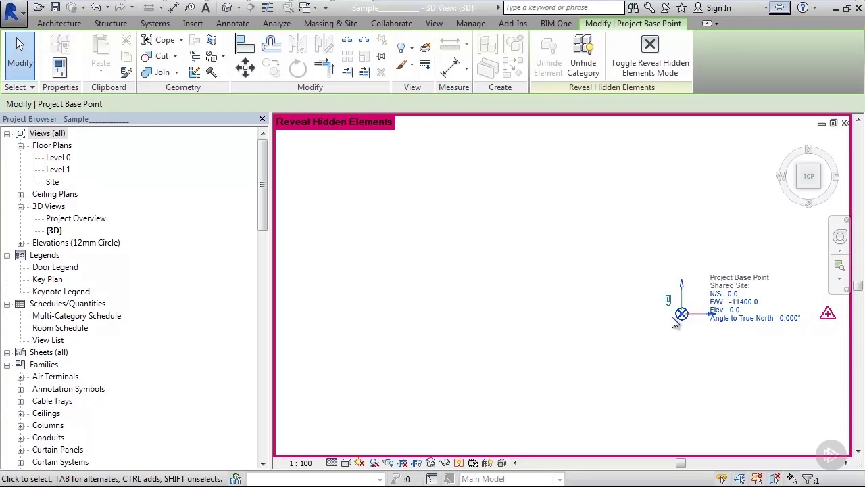
drag(683, 314, 535, 253)
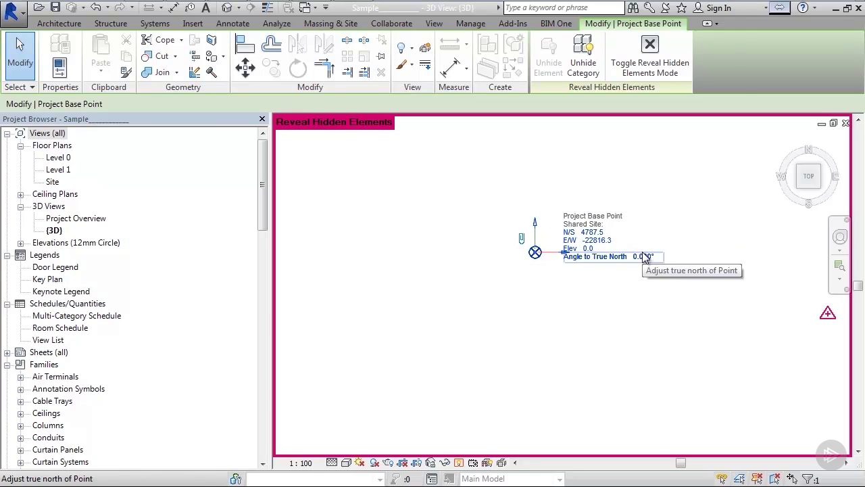
click(549, 262)
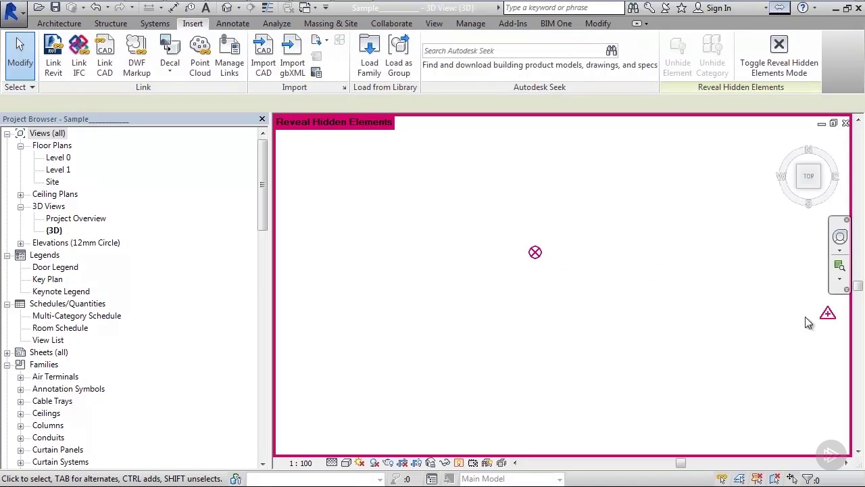
- Examine the shared site coordinates of the survey point and the project base point
click(827, 316)
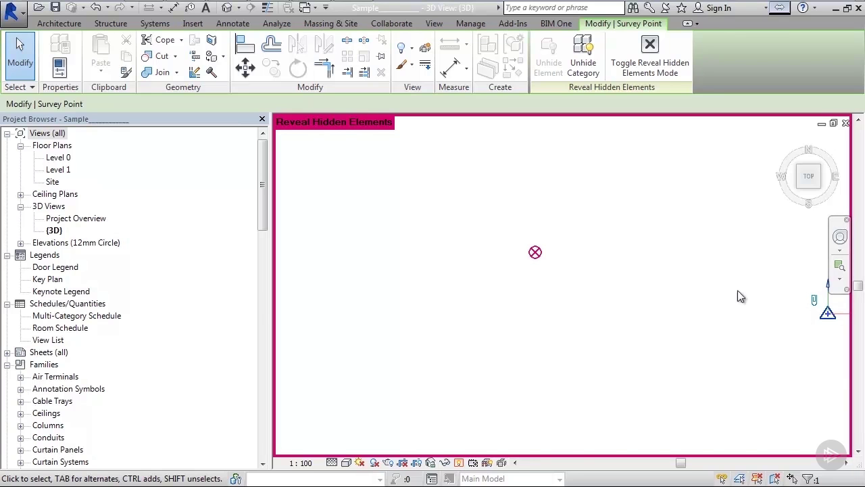
click(536, 256)
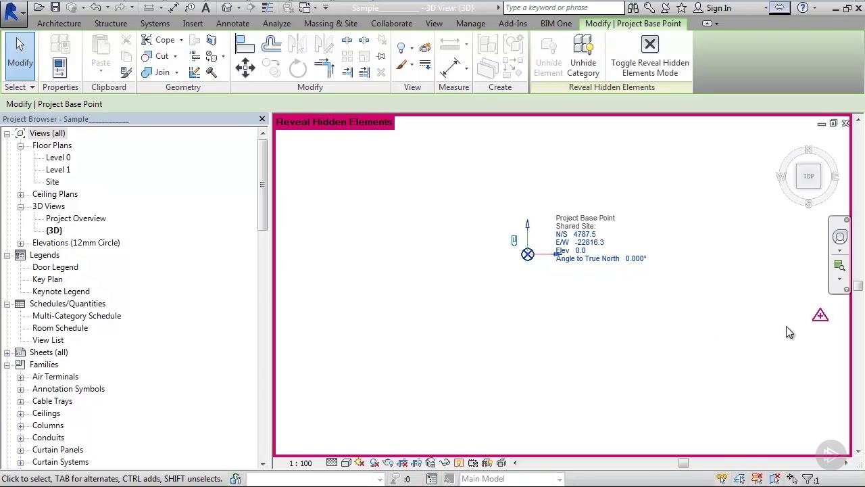
click(820, 315)
middle_drag(664, 375, 554, 373)
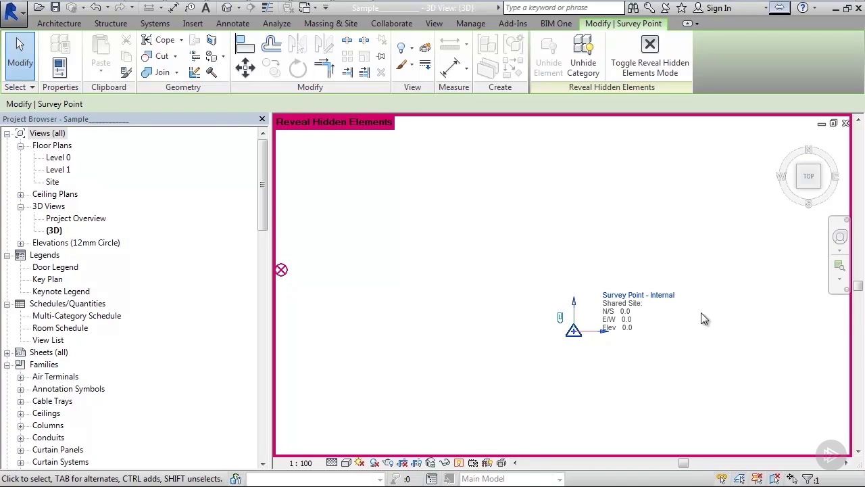
mouse_move(401, 320)
middle_down()
mouse_move(450, 331)
mouse_move(567, 327)
mouse_move(580, 319)
middle_up()
- Copy the N/S coordinate 571517391.0 from the Notepad notes and set it as the project base point's N/S value
click(462, 270)
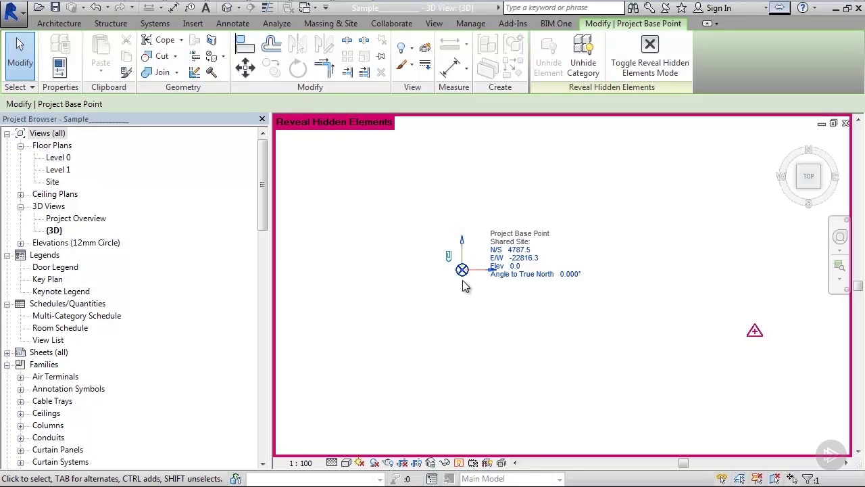
key(alt+Tab)
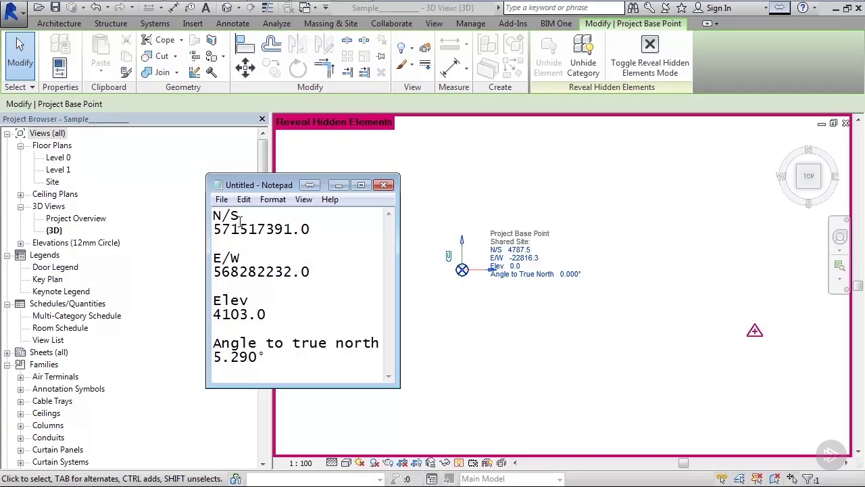
drag(215, 230, 311, 230)
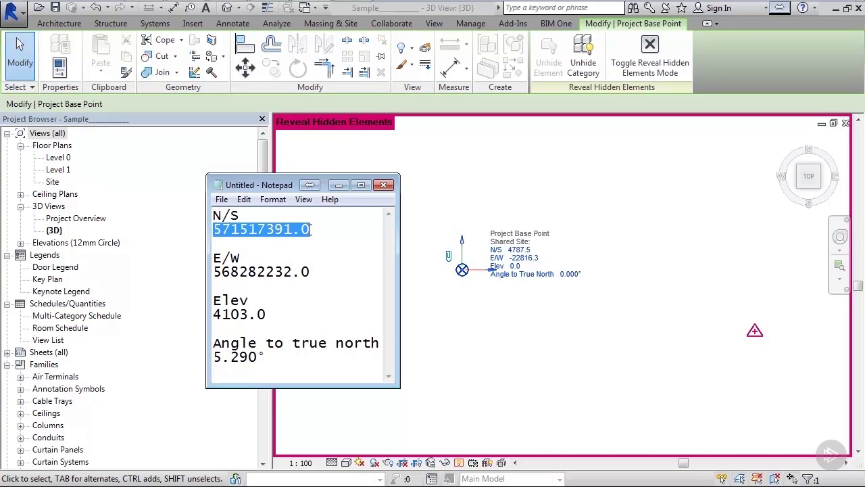
right_click(277, 225)
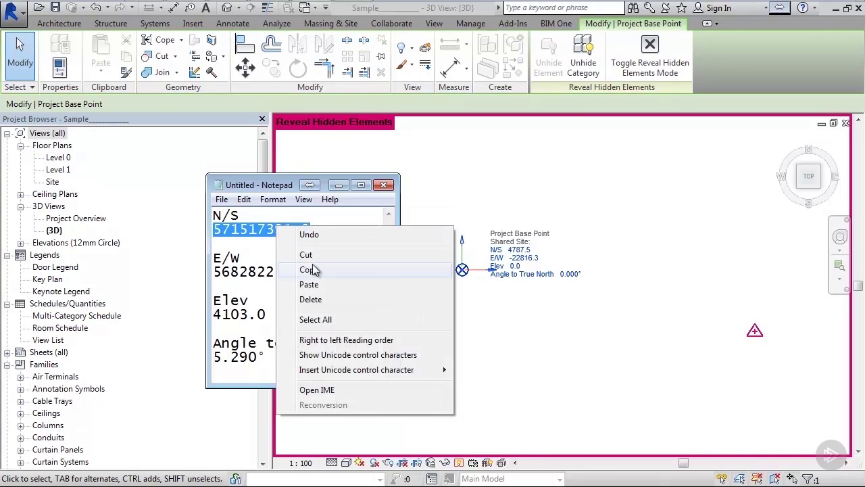
click(330, 266)
click(517, 250)
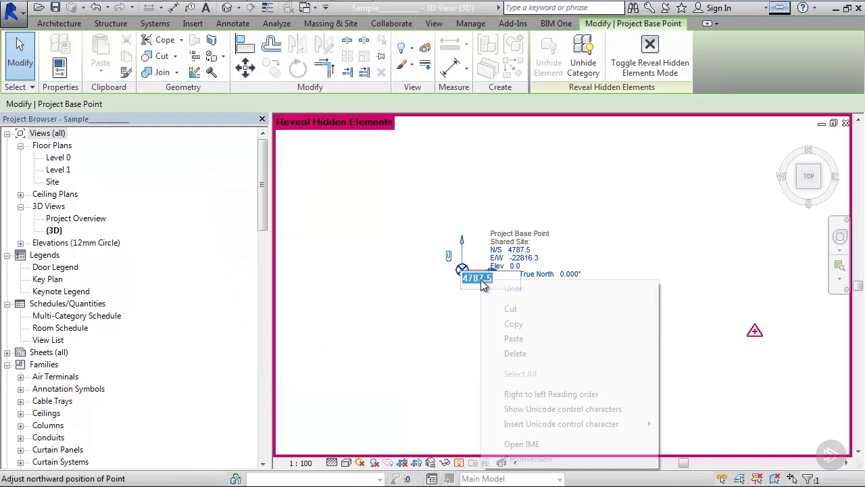
right_click(498, 279)
click(513, 338)
key(Return)
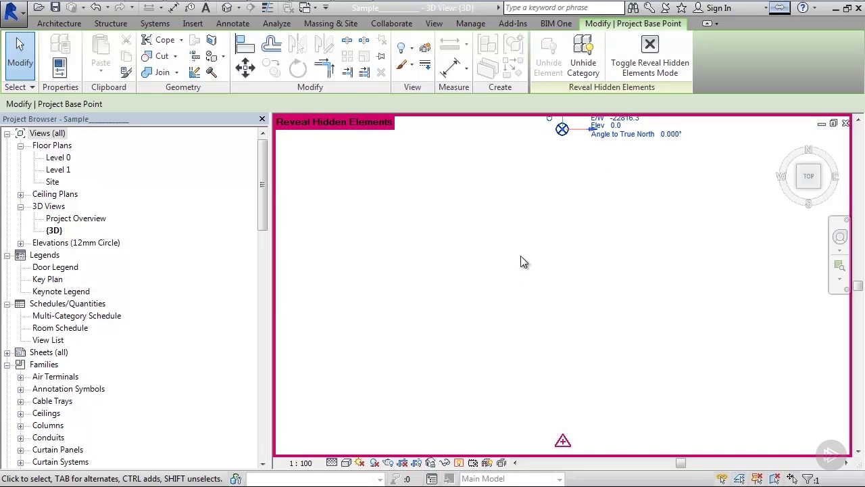
- Set the project base point's E/W coordinate to 568282232.0
middle_drag(602, 172, 527, 286)
middle_drag(507, 229, 492, 234)
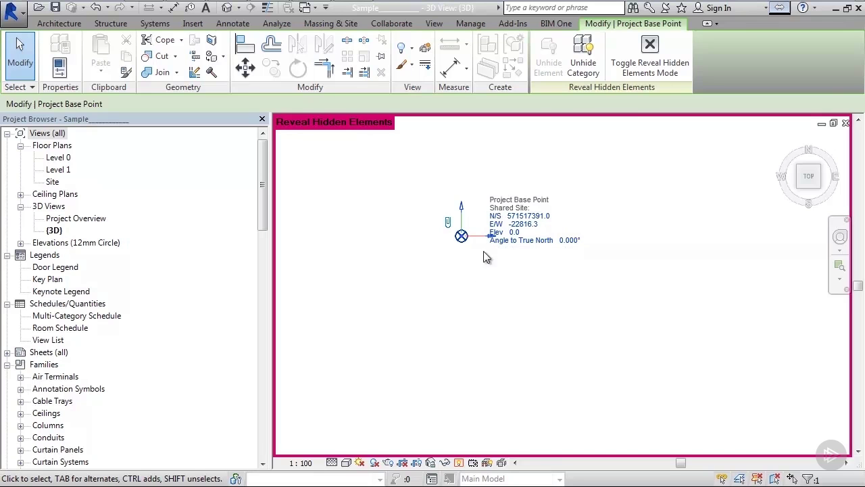
key(Escape)
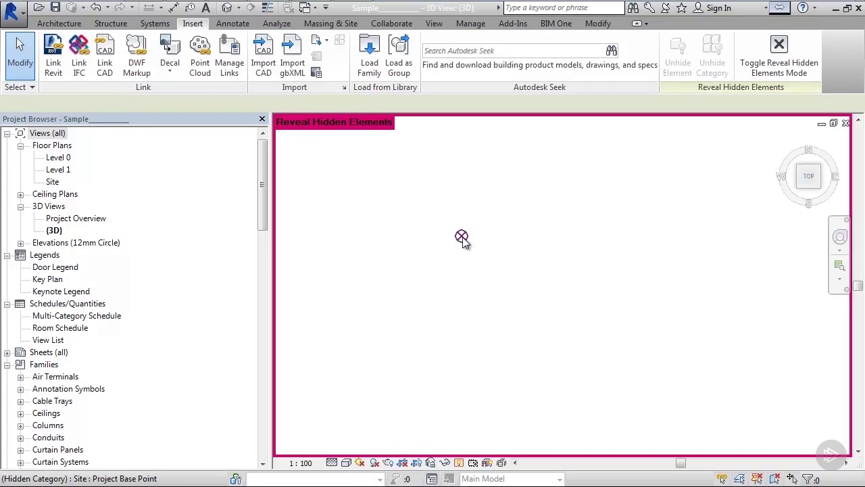
click(461, 236)
click(521, 223)
right_click(487, 246)
click(518, 305)
key(Return)
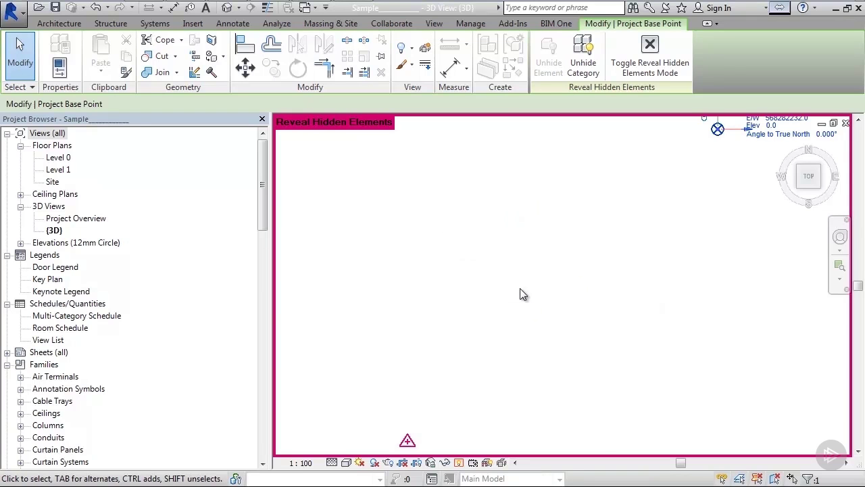
- Set the project base point's elevation to 4103.0
middle_drag(703, 201, 504, 317)
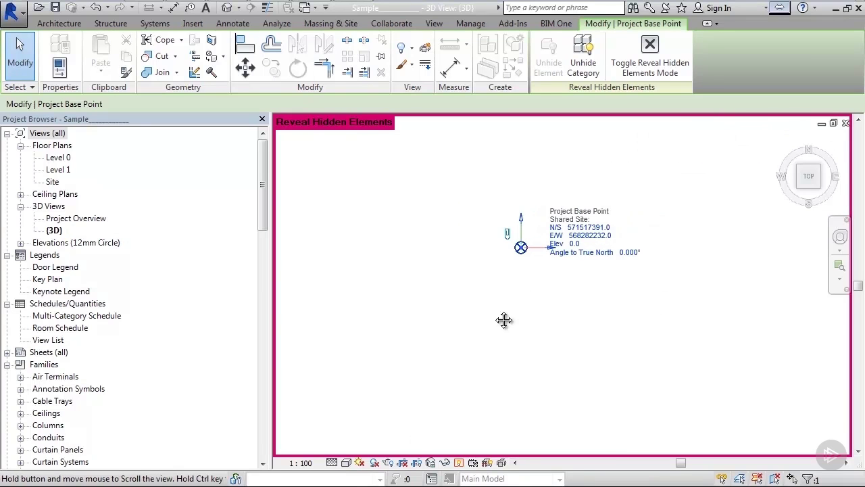
click(497, 283)
click(452, 253)
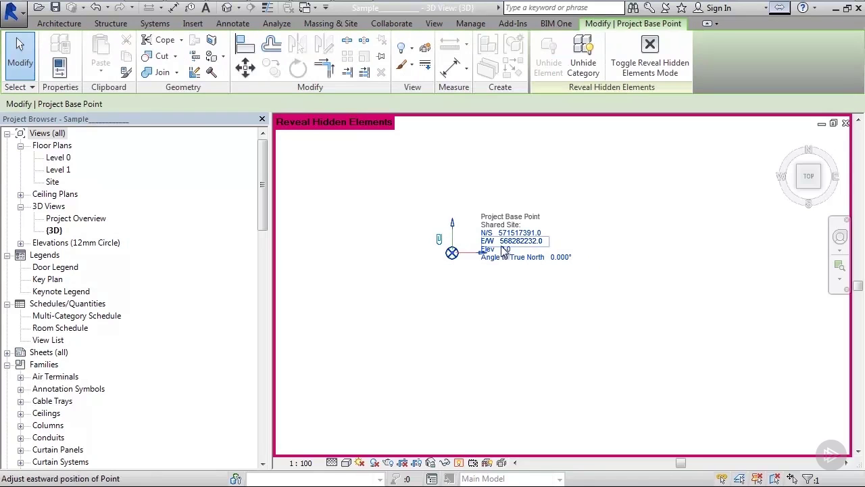
right_click(460, 260)
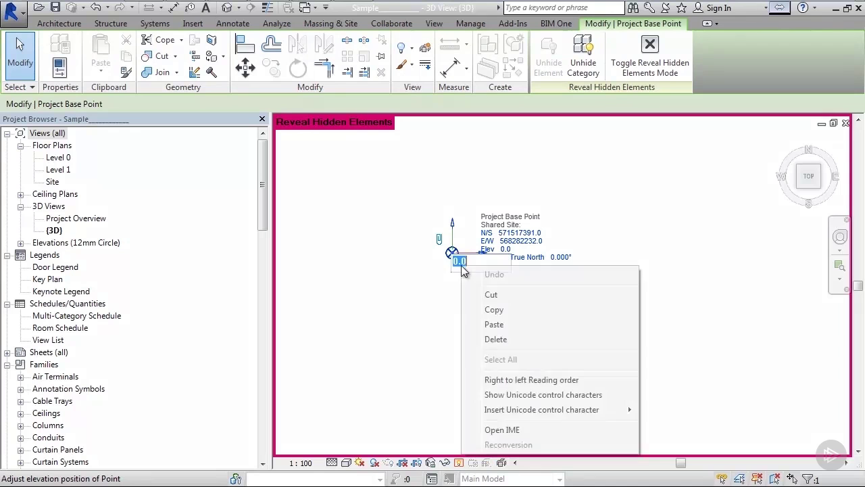
click(492, 325)
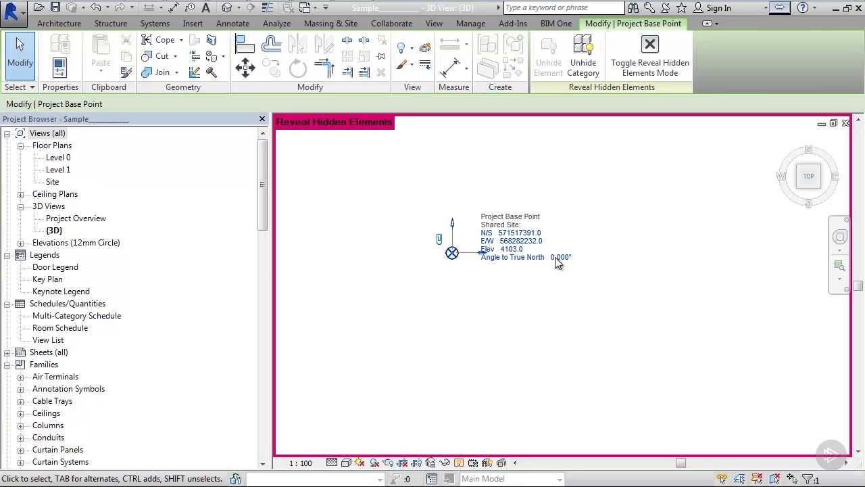
click(508, 264)
- Paste the copied rotation value into the project base point's Angle to True North
click(453, 253)
click(573, 259)
right_click(472, 261)
click(501, 323)
key(Return)
click(502, 324)
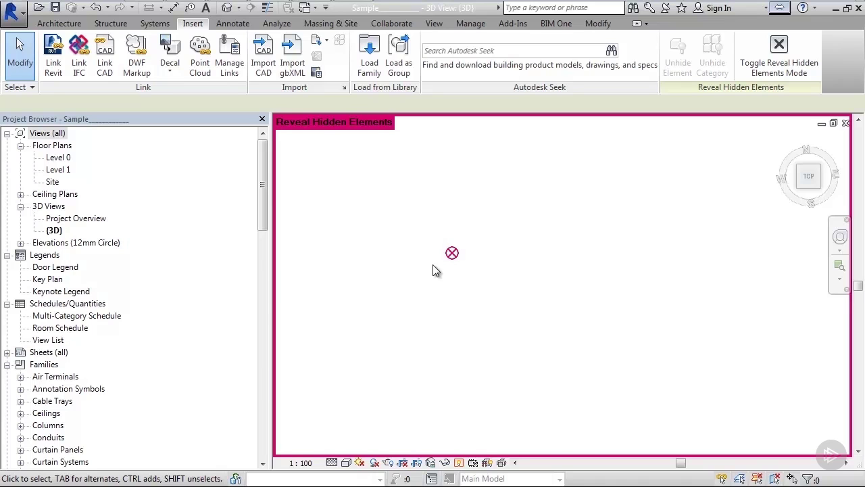
- Link the point cloud project sample.rcp from the Module3 folder with Auto - Origin to Origin positioning
key(z)
key(f)
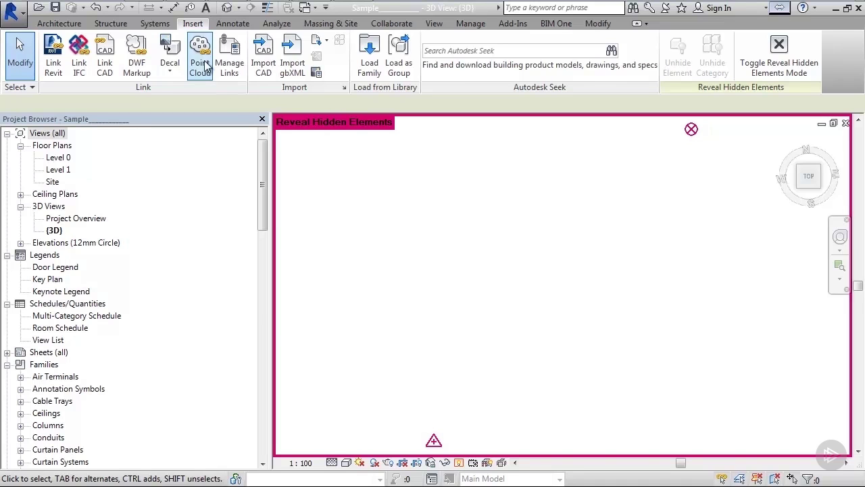
click(521, 304)
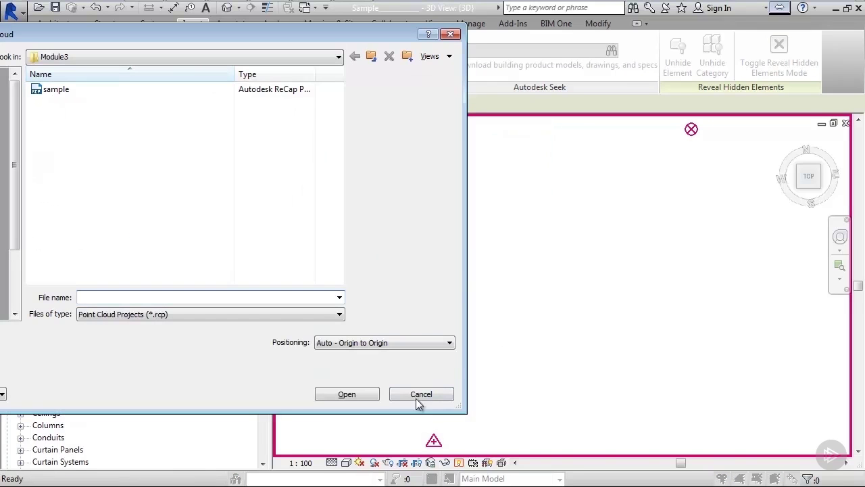
click(55, 90)
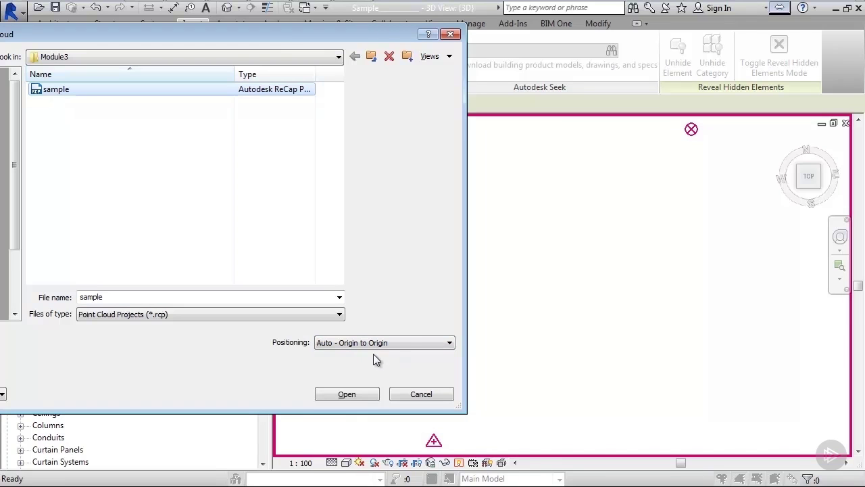
click(365, 396)
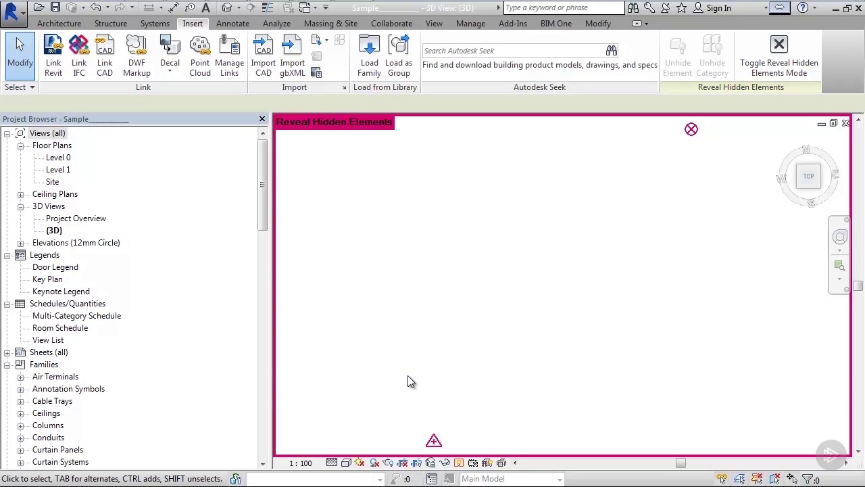
- Inspect the linked point cloud beside the project base point and turn off Reveal Hidden Elements in the 3D view
middle_drag(716, 156, 610, 263)
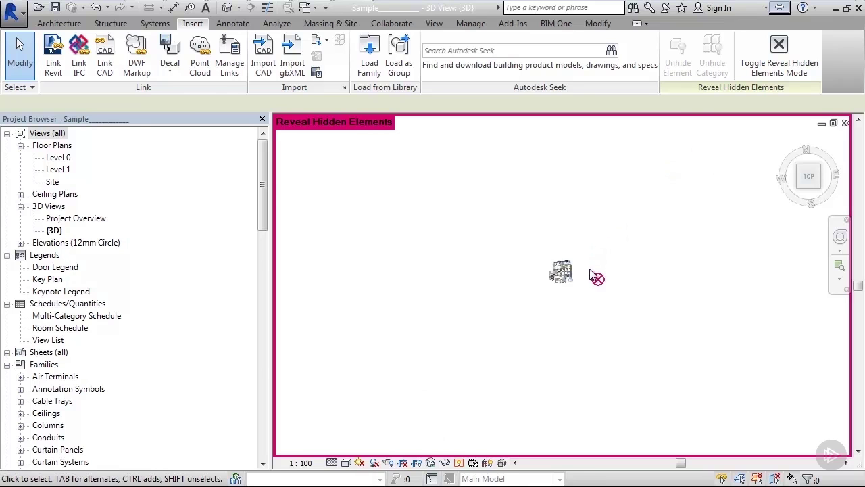
scroll(612, 270, up, 8)
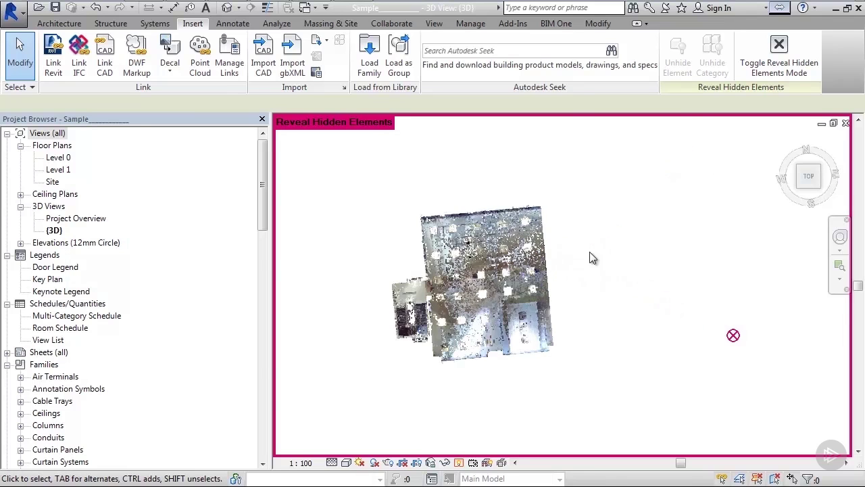
scroll(601, 252, up, 2)
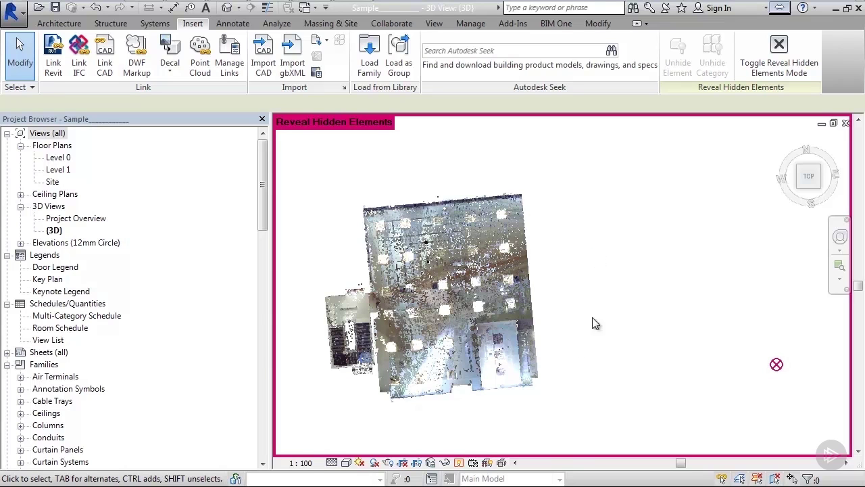
click(459, 463)
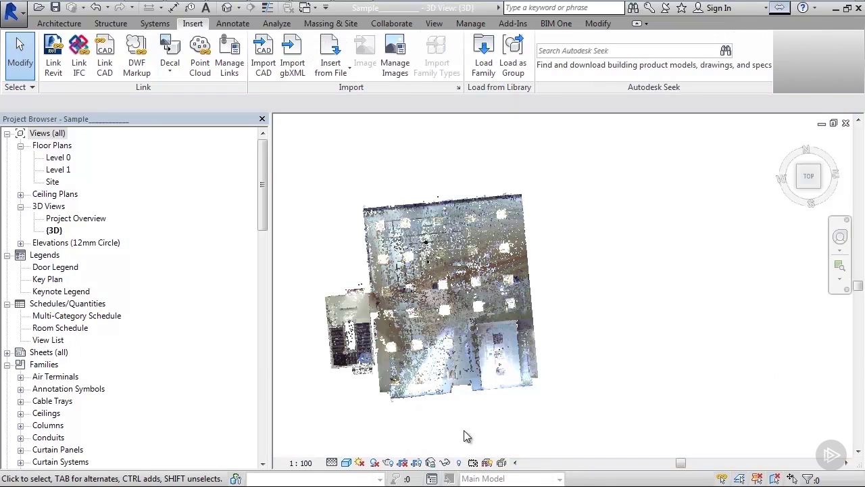
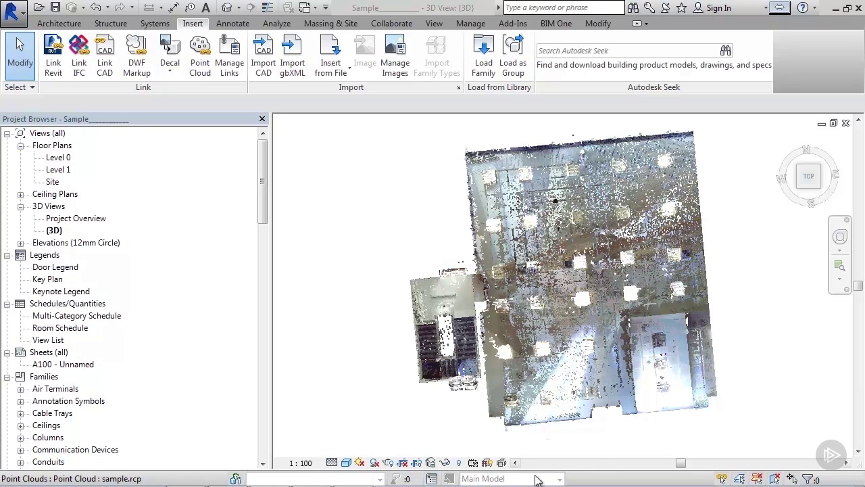
- Pin the linked point cloud in place and deselect it
click(419, 370)
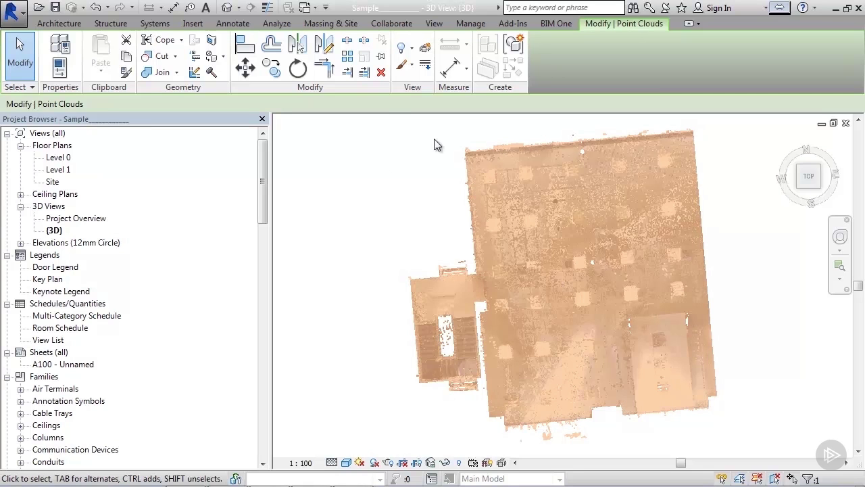
click(379, 60)
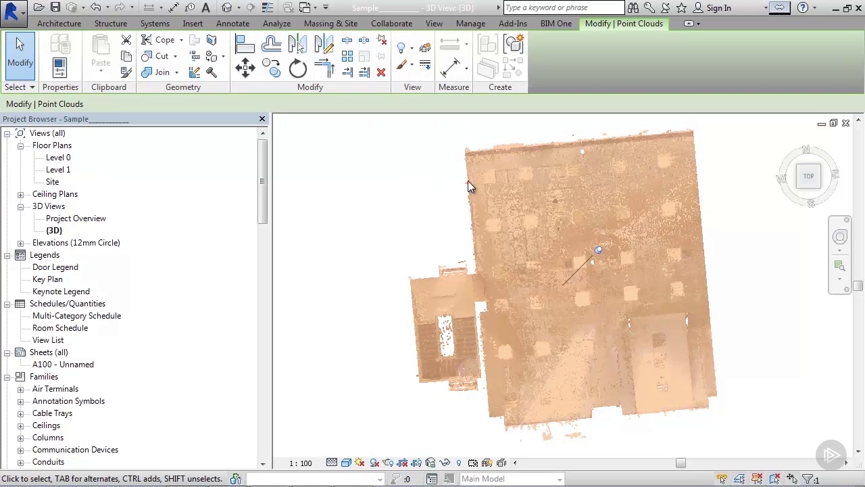
click(468, 184)
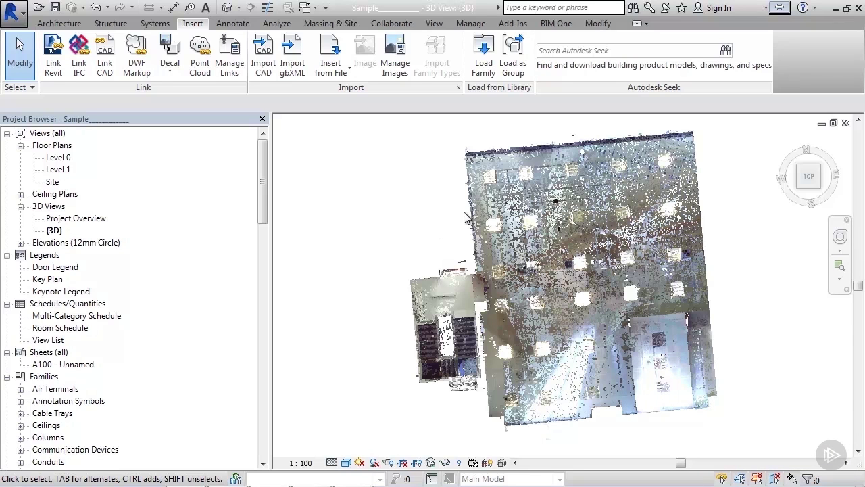
key(Escape)
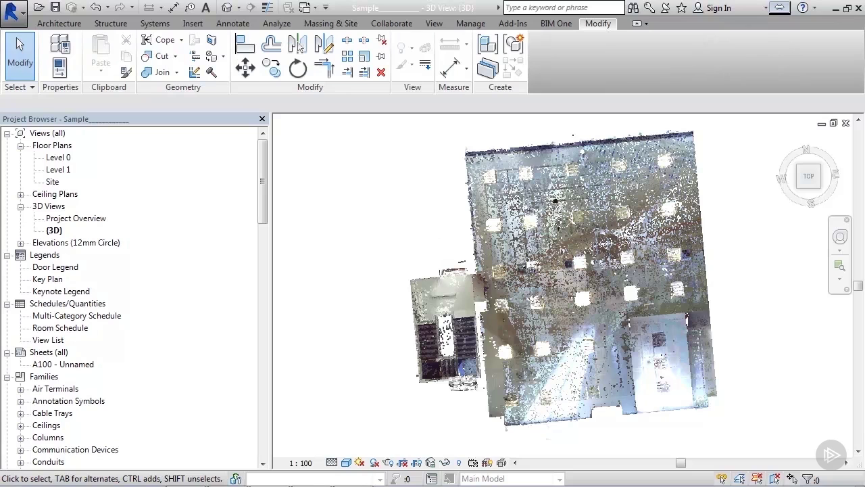
click(21, 57)
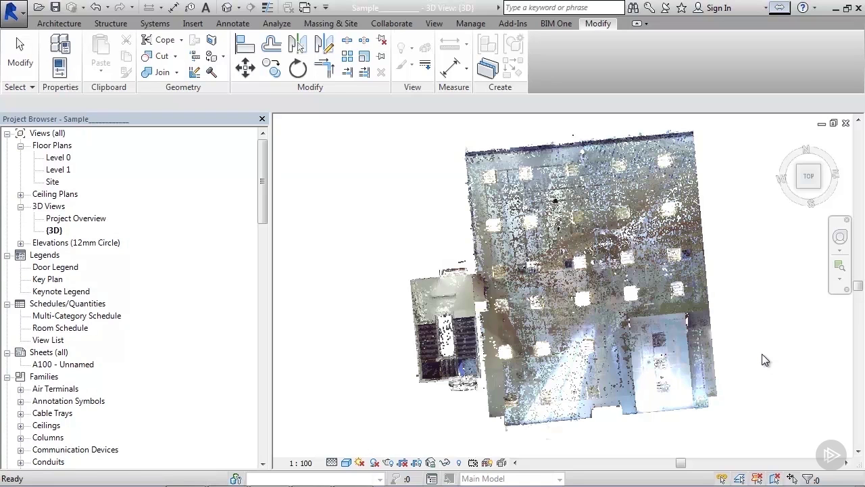
- Open the South elevation and reveal hidden elements to locate the project base point relative to the point cloud
click(21, 243)
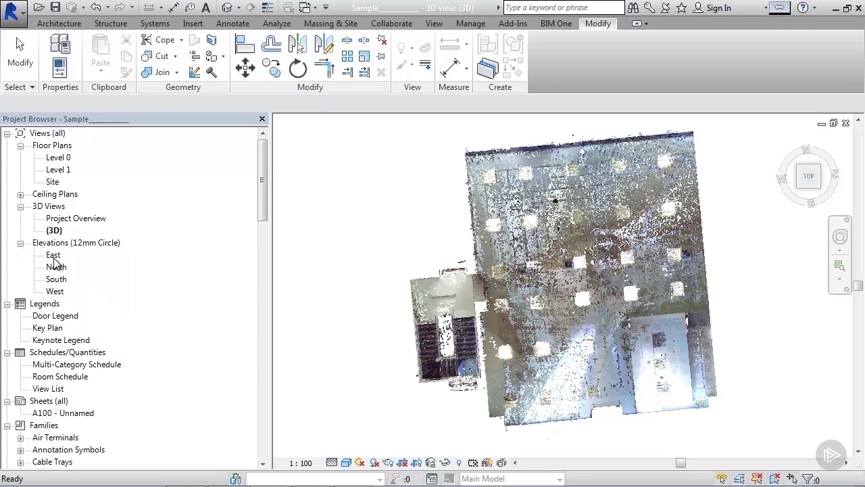
double_click(54, 279)
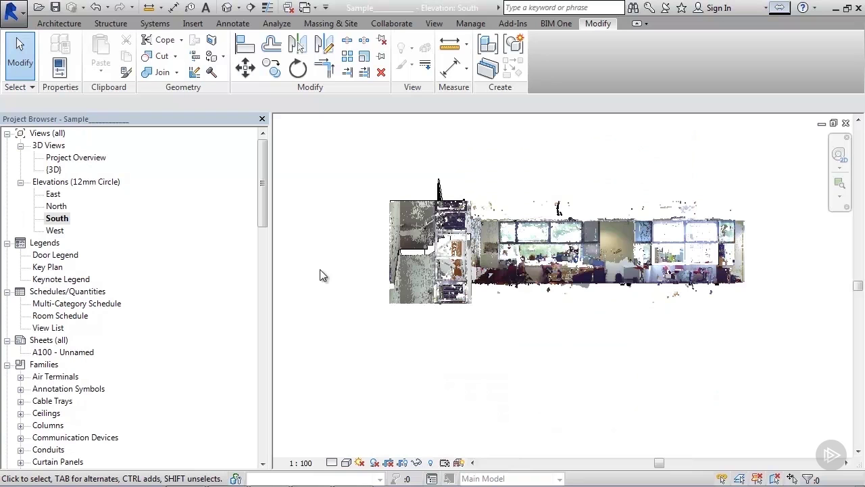
click(431, 463)
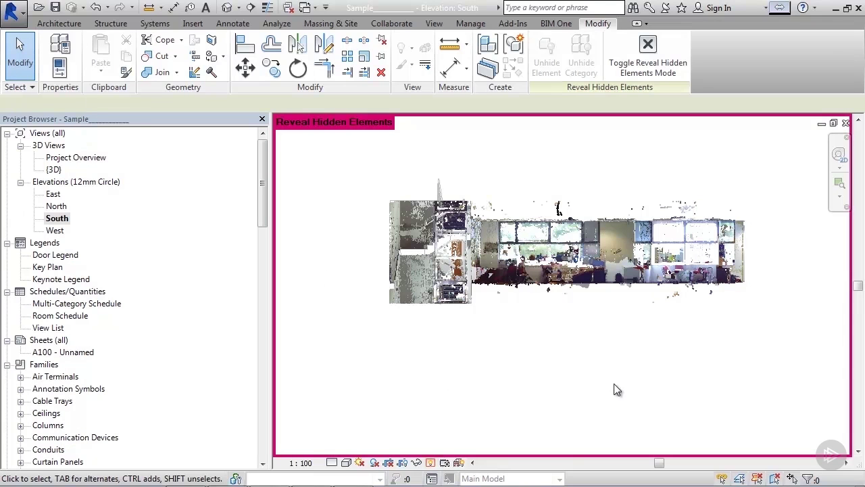
middle_drag(614, 390, 534, 403)
scroll(534, 404, down, 4)
middle_drag(521, 367, 440, 304)
key(Escape)
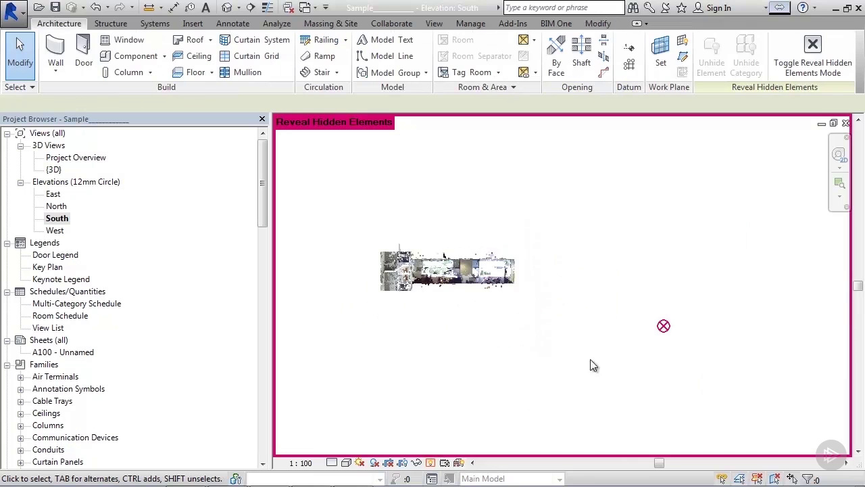
- Draw a level through the project base point without saving the project, and extend its head beyond the point cloud's stair end
click(630, 51)
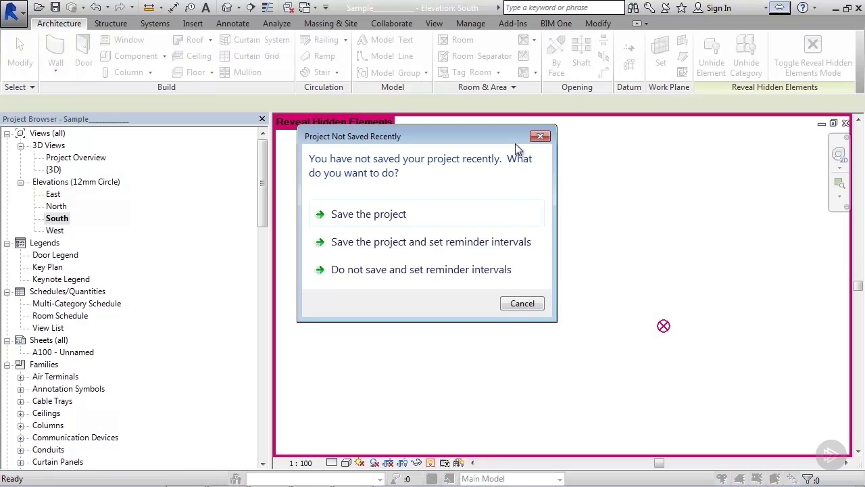
click(523, 308)
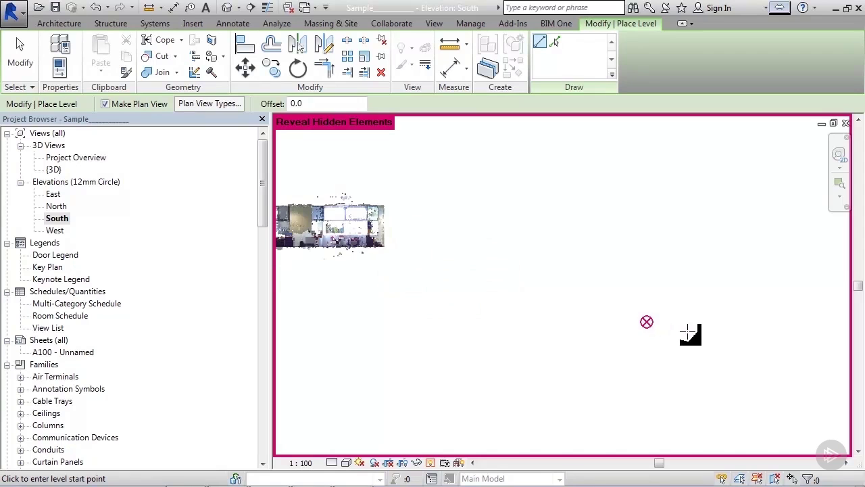
click(664, 325)
click(470, 342)
key(Escape)
drag(469, 341, 324, 315)
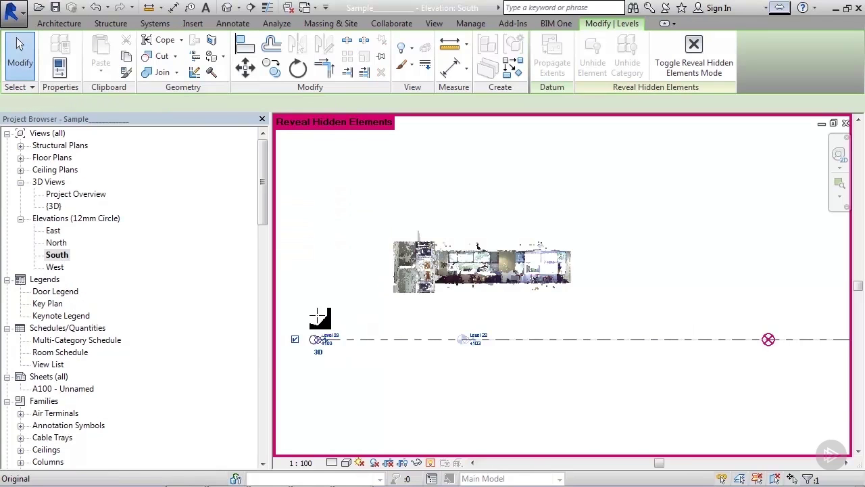
- Rename the new level to Level 0 along with its corresponding views, and turn off Reveal Hidden Elements
click(356, 329)
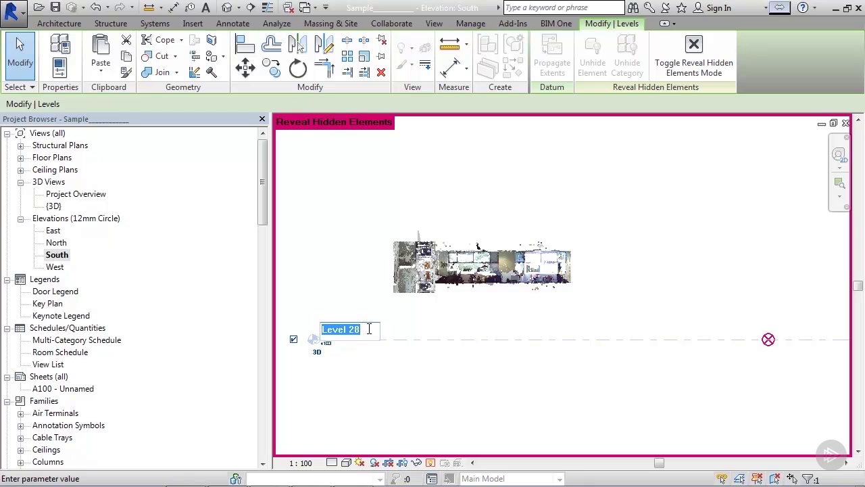
text(Level 0)
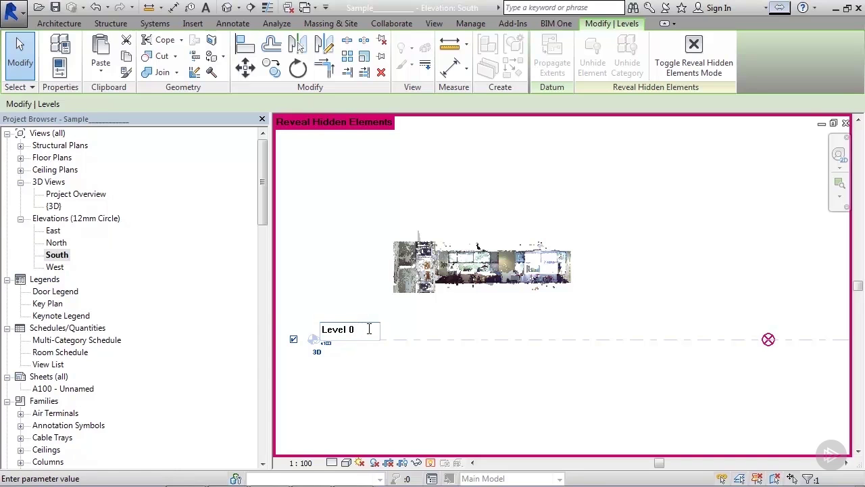
key(Return)
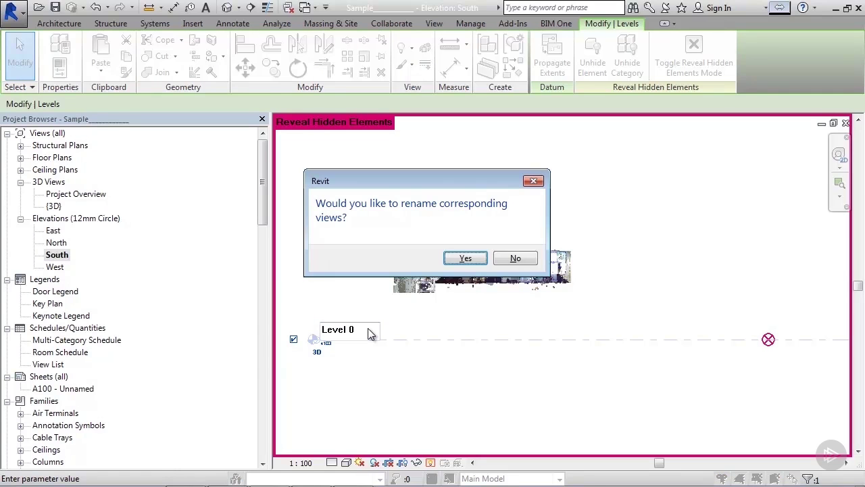
click(465, 259)
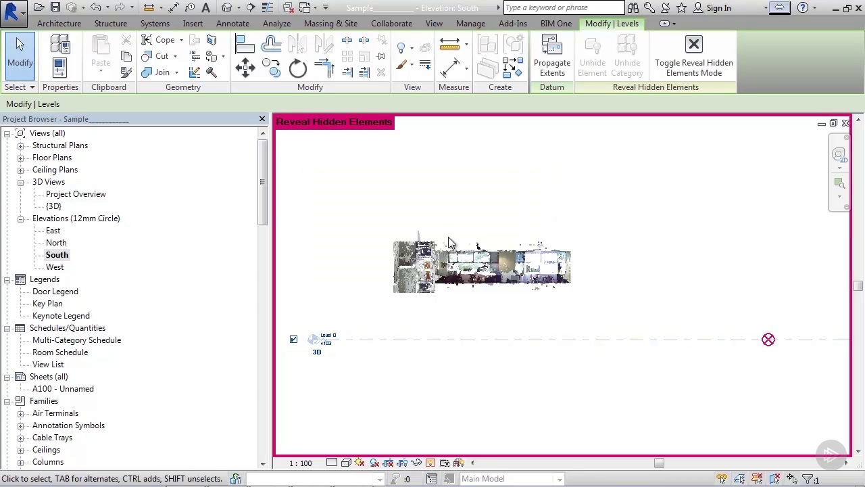
click(436, 199)
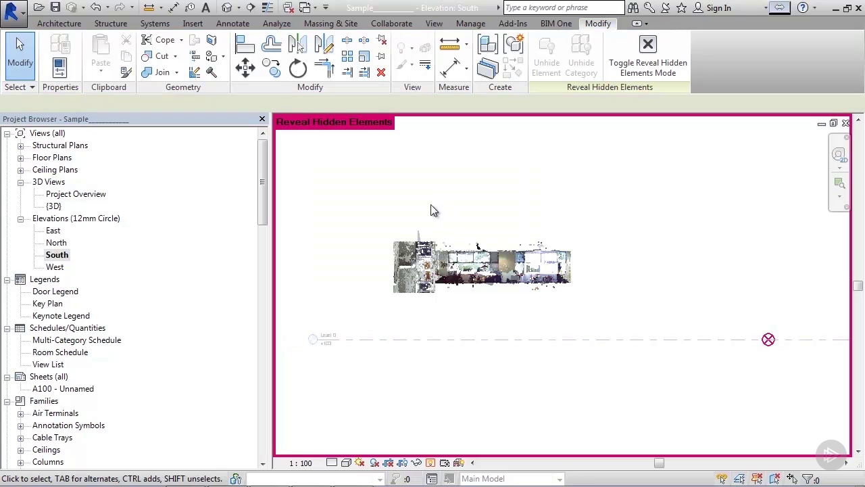
click(429, 464)
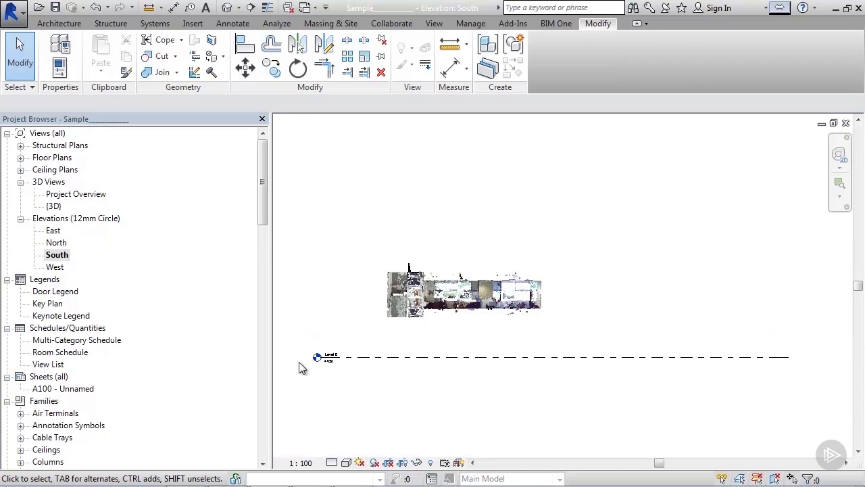
- Copy Level 0 vertically up to the room's floor line in the point cloud, at an elevation of about 9178
scroll(292, 374, up, 2)
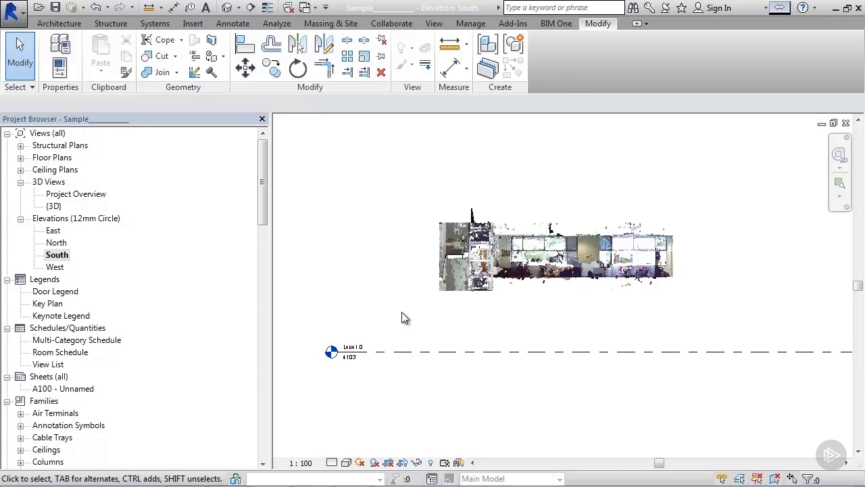
click(396, 351)
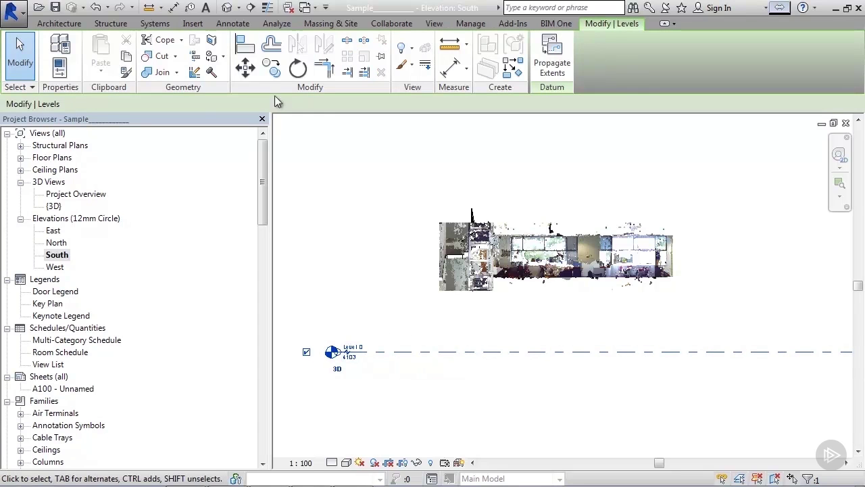
click(271, 68)
click(517, 352)
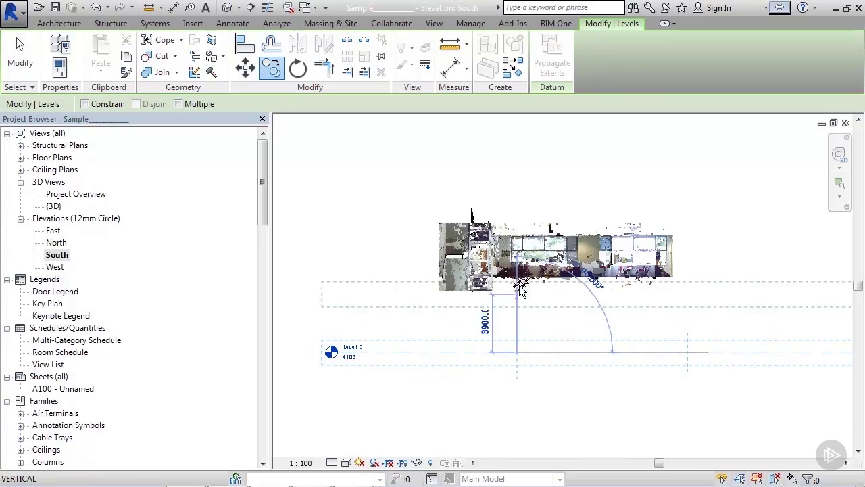
scroll(520, 291, up, 3)
scroll(547, 311, up, 2)
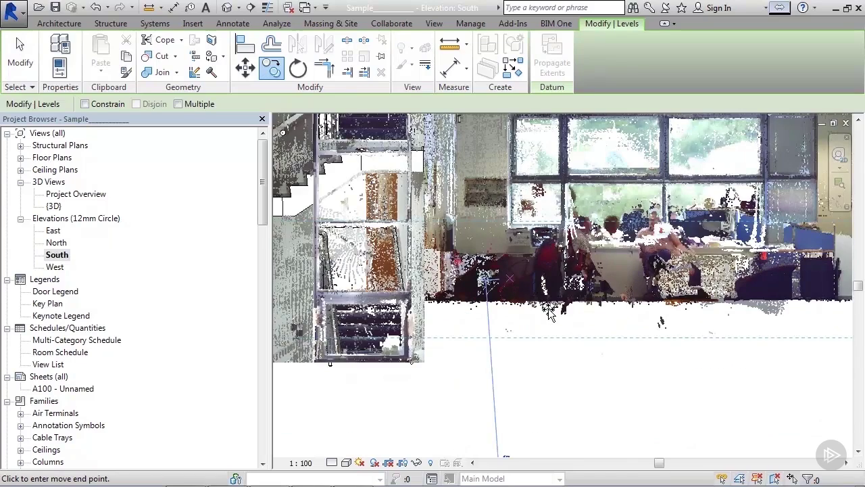
scroll(553, 307, up, 2)
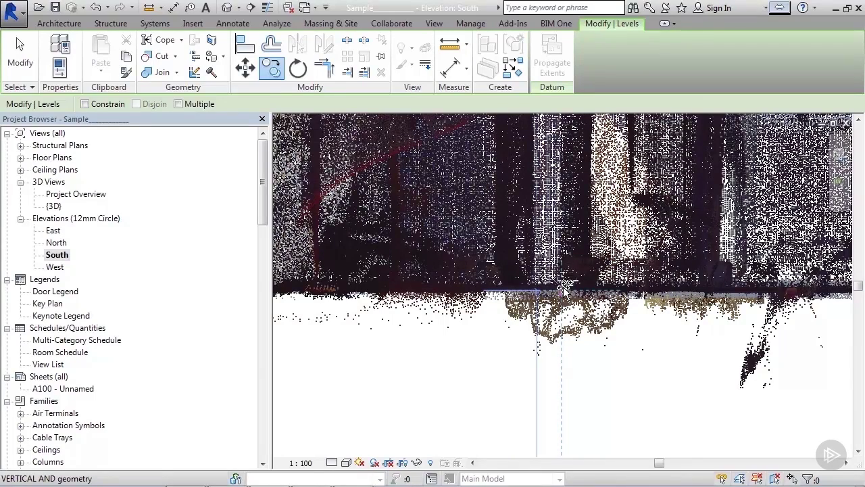
click(563, 289)
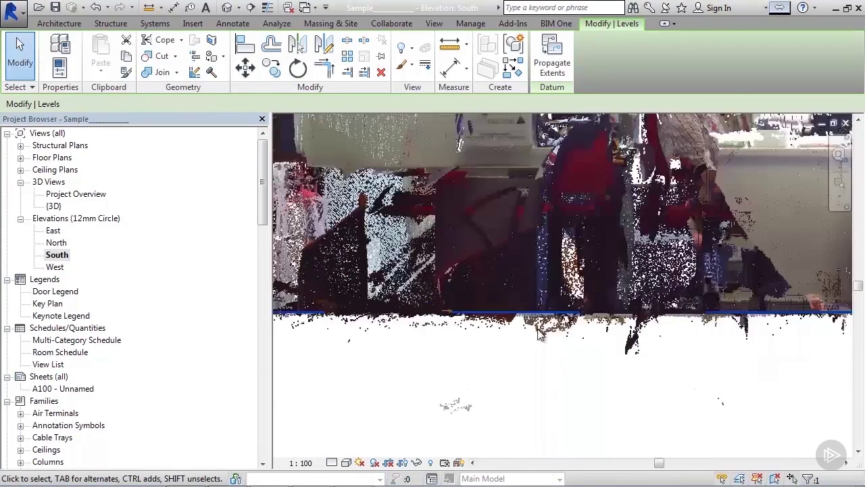
- Copy Level 1 vertically up to the ceiling line just above the windows in the point cloud, at an elevation of about 11858
scroll(541, 335, down, 5)
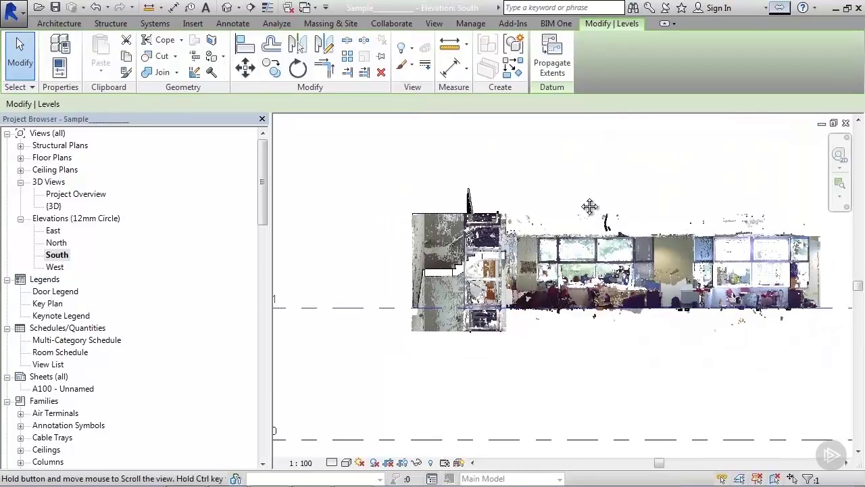
middle_drag(568, 198, 645, 223)
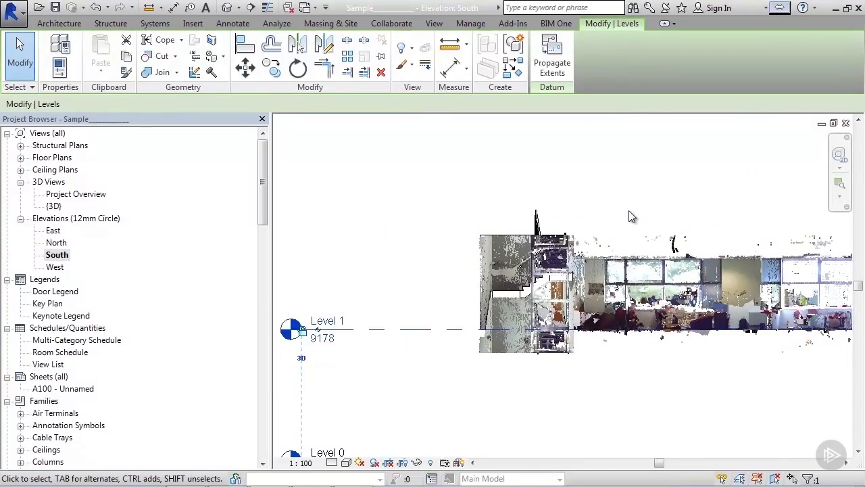
click(271, 68)
click(614, 330)
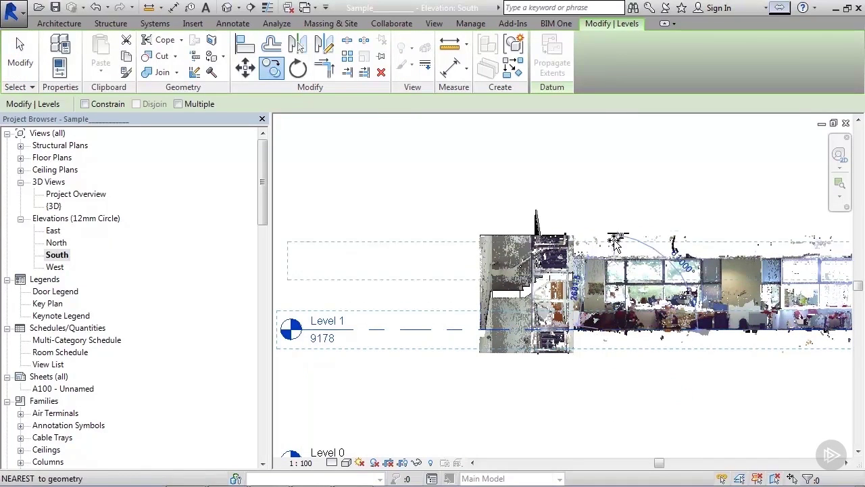
scroll(615, 256, up, 5)
scroll(592, 298, up, 1)
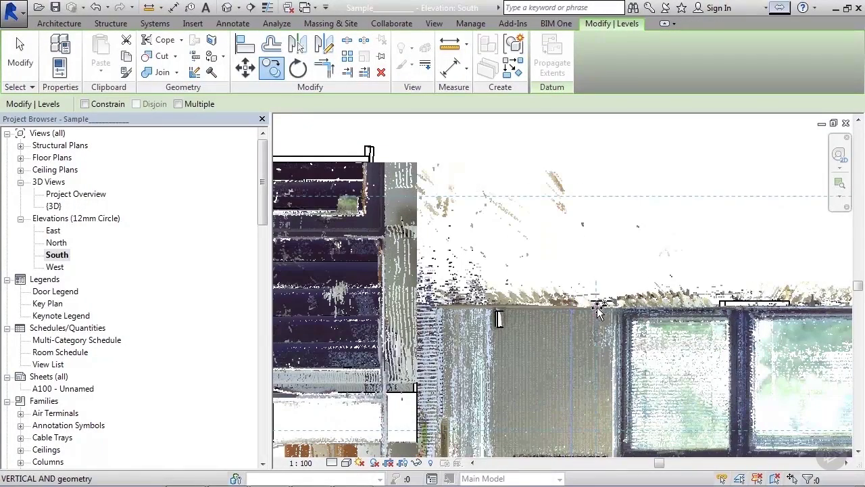
click(599, 308)
middle_drag(599, 308, 551, 305)
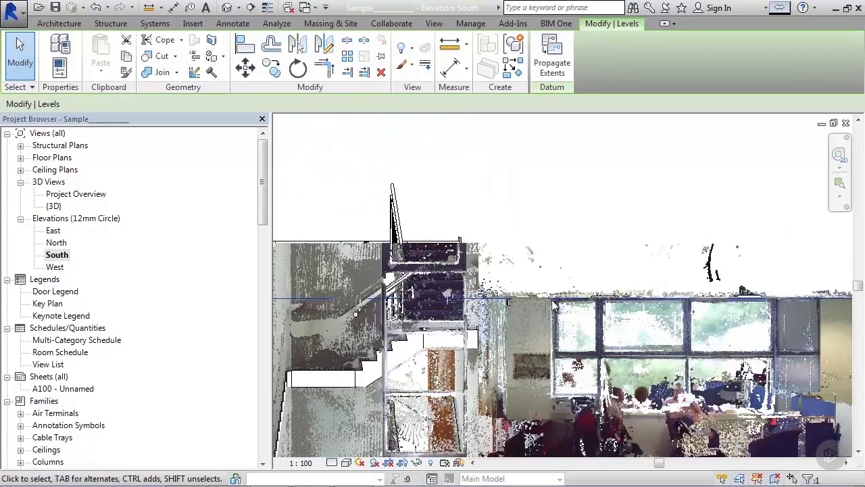
scroll(553, 306, down, 5)
click(398, 366)
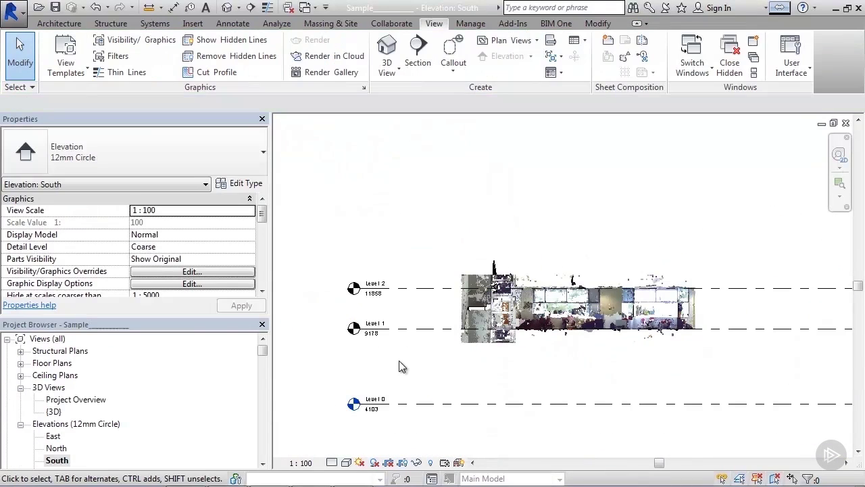
- Create Floor Plan views for both Level 1 and Level 2 without duplicating existing views
drag(399, 365, 331, 269)
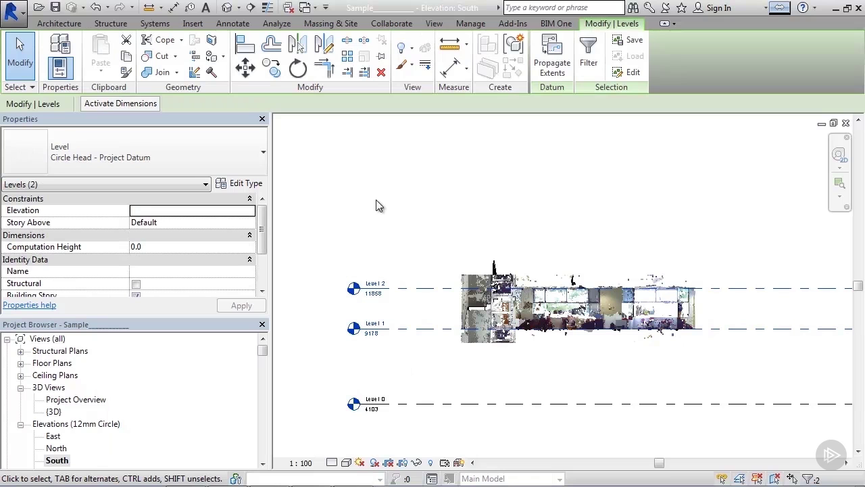
click(434, 24)
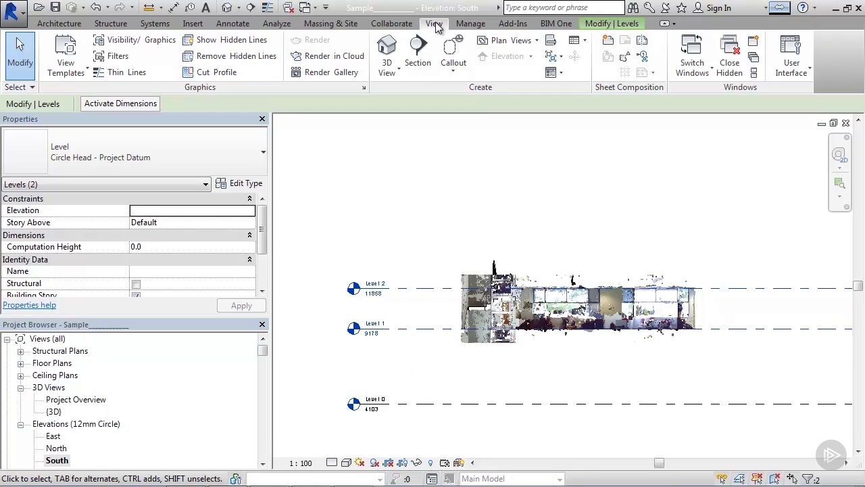
click(536, 41)
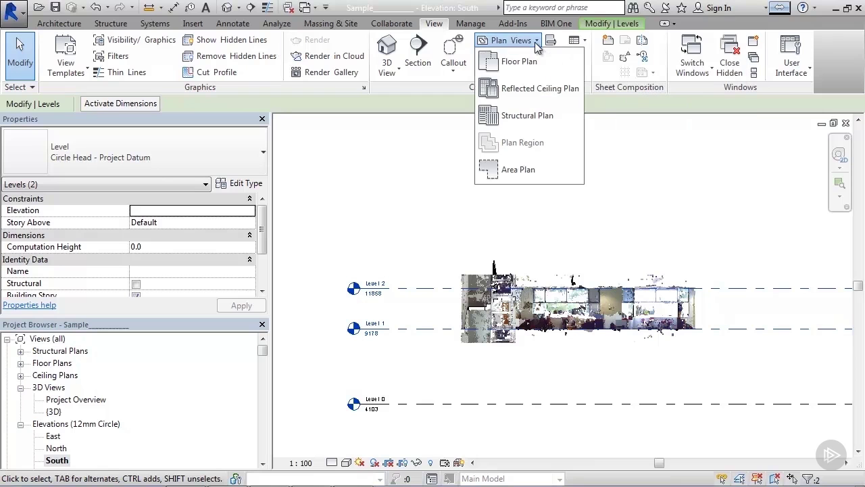
click(519, 62)
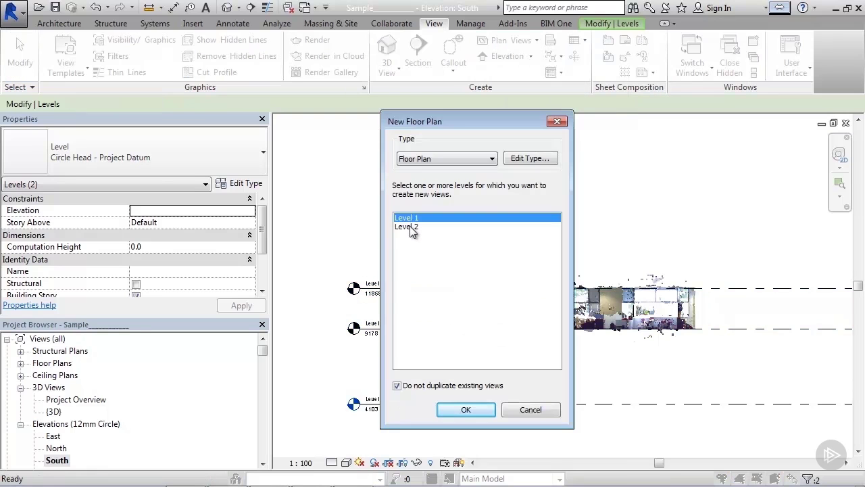
shift+click(411, 227)
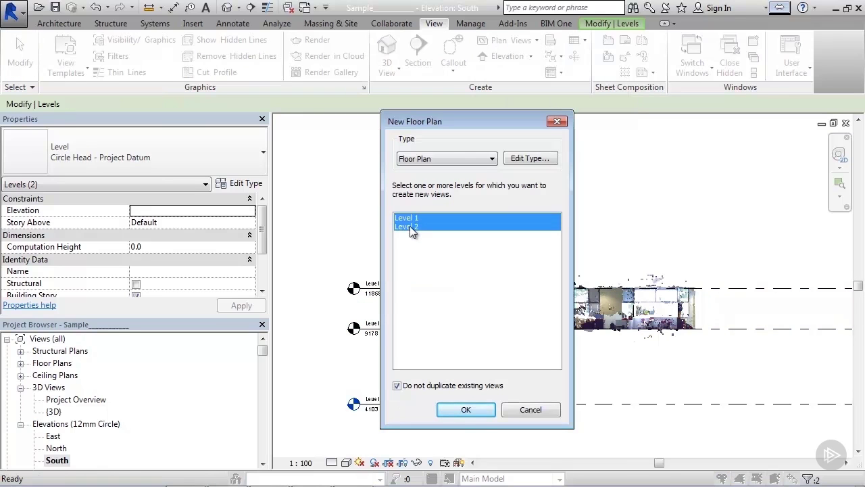
click(442, 155)
click(427, 168)
click(459, 409)
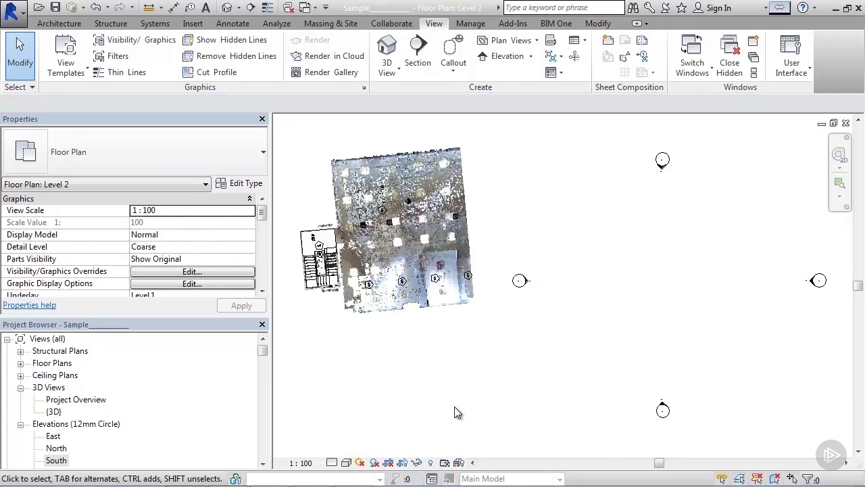
- Open the North elevation and inspect the levels against the point cloud
scroll(74, 410, down, 2)
double_click(72, 403)
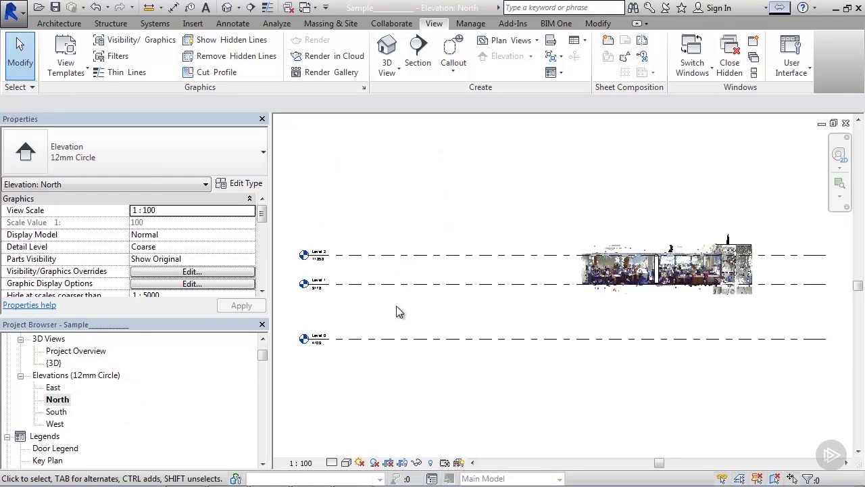
scroll(311, 248, up, 3)
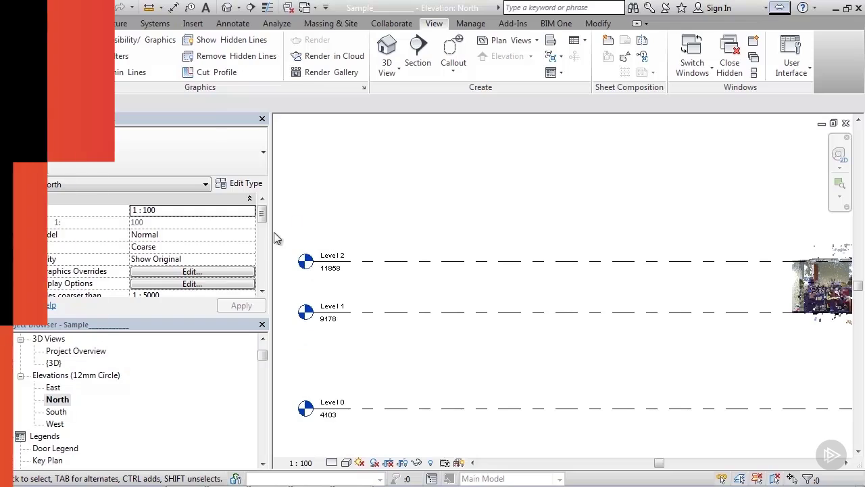